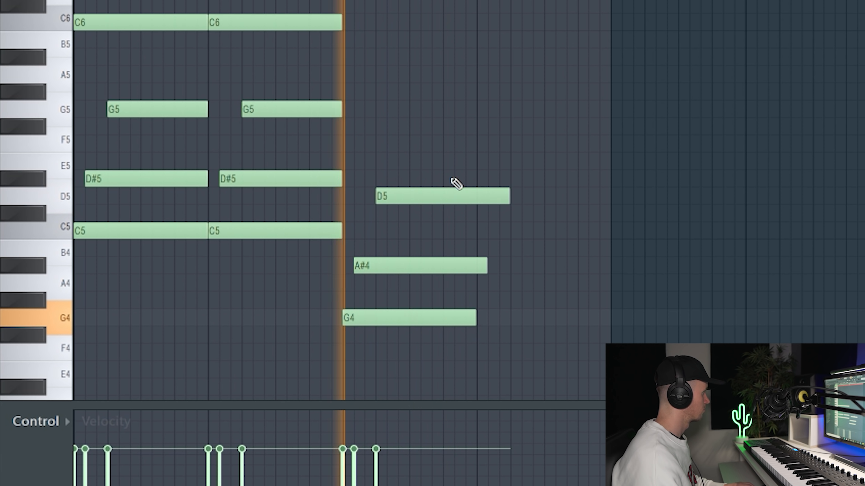
# Complete the bar 3 chord with a G5 trimmed to the bar's end and duplicate the whole chord into bar 4.
pyautogui.moveTo(360, 103); pyautogui.dragTo(358, 100)
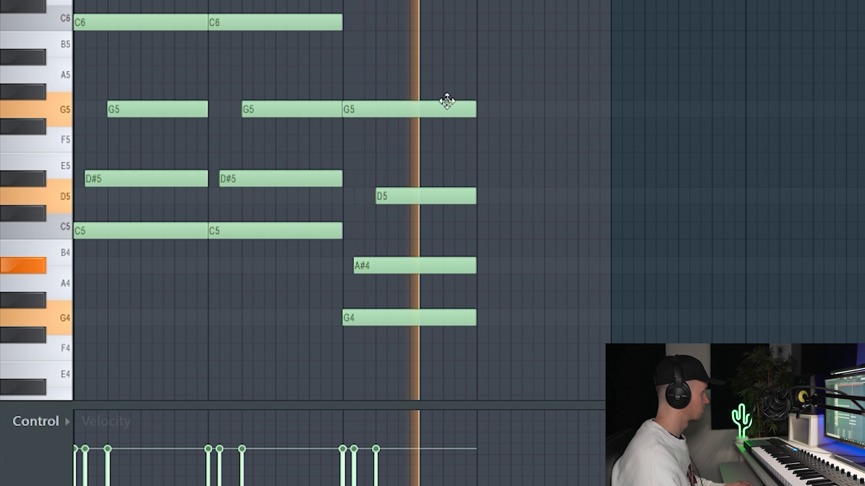
pyautogui.moveTo(442, 86); pyautogui.dragTo(419, 352)
pyautogui.moveTo(402, 324); pyautogui.dragTo(537, 293)
pyautogui.keyDown('ctrl'); pyautogui.click(551, 29); pyautogui.keyUp('ctrl')
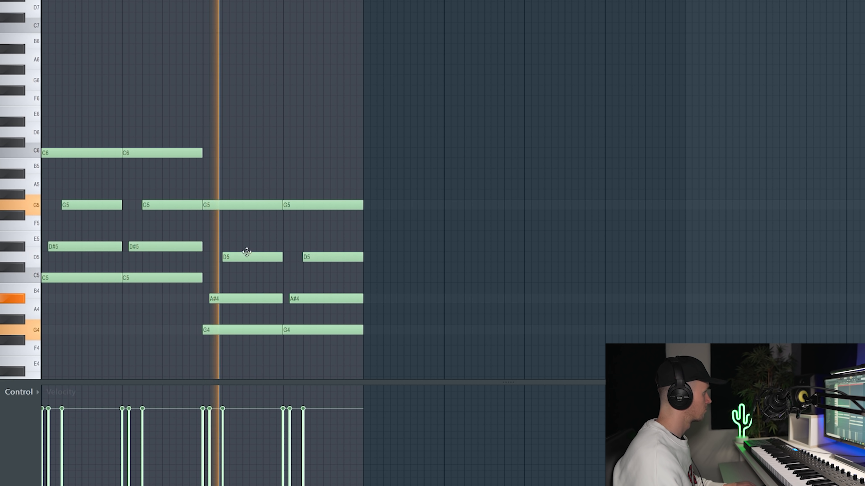
# Raise both A#4 notes in bars 3 and 4 by one octave to A#5.
pyautogui.moveTo(412, 240); pyautogui.dragTo(504, 275)
pyautogui.moveTo(298, 304); pyautogui.dragTo(332, 299)
pyautogui.hotkey('ctrl', 'Up')
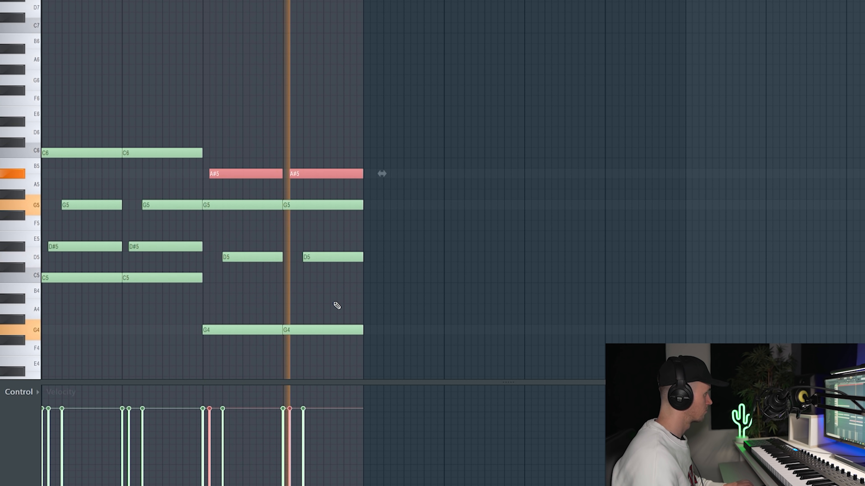
# Restart playback and add melody notes F6 on the last beat of bar 1 and D#6 halfway through bar 2.
pyautogui.press('space')
pyautogui.press('space')
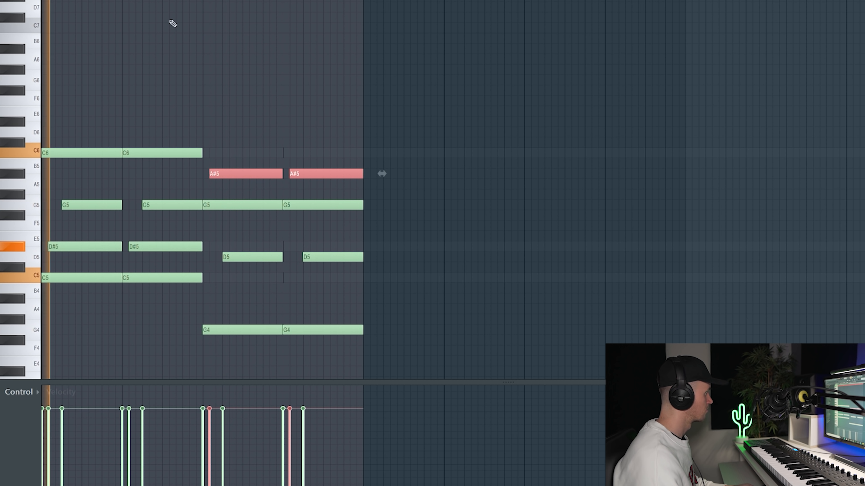
pyautogui.keyDown('ctrl'); pyautogui.click(134, 76); pyautogui.keyUp('ctrl')
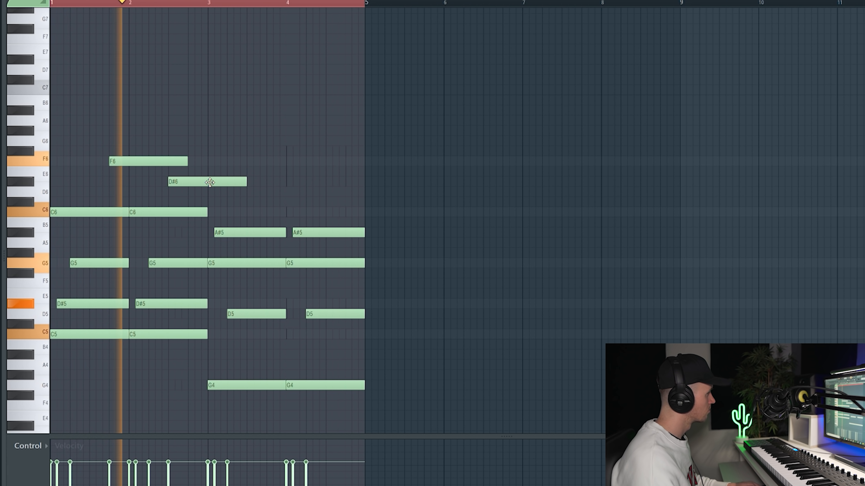
# Cut the D#6 melody note at bar 3, delete its overhang, and add a D6 in the second half of bar 4.
pyautogui.keyDown('alt'); pyautogui.keyDown('shift'); pyautogui.click(214, 183); pyautogui.keyUp('shift'); pyautogui.keyUp('alt')
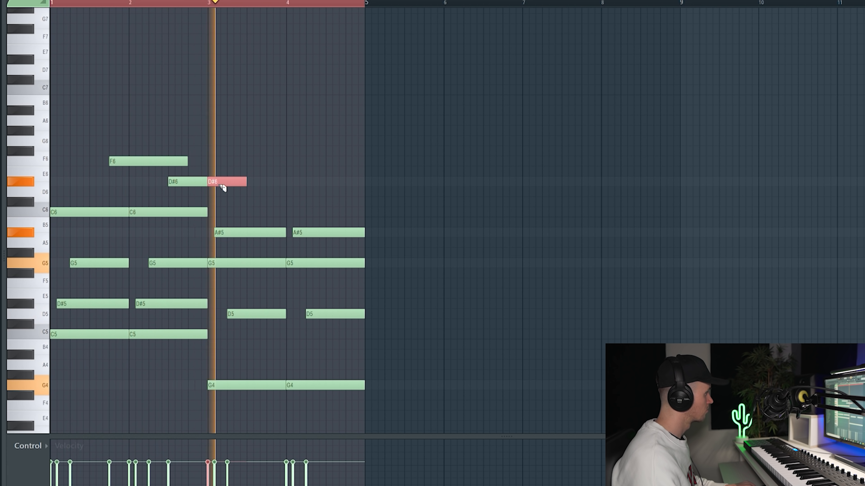
pyautogui.rightClick(230, 181)
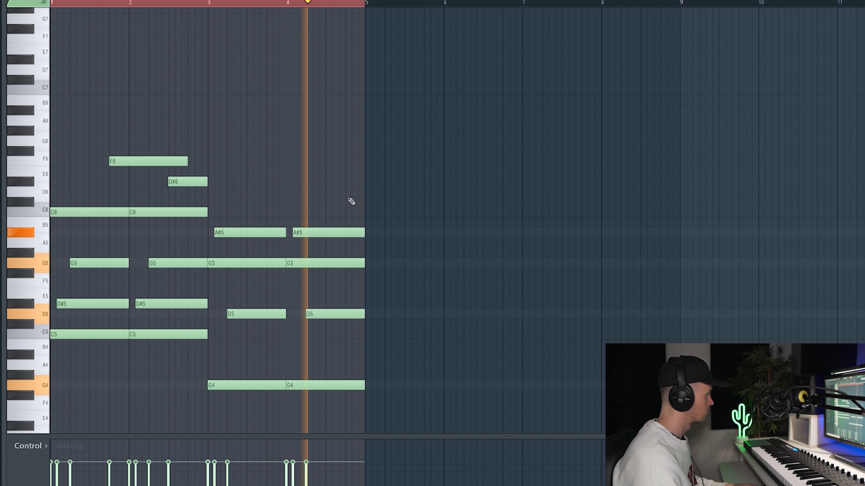
pyautogui.click(332, 192)
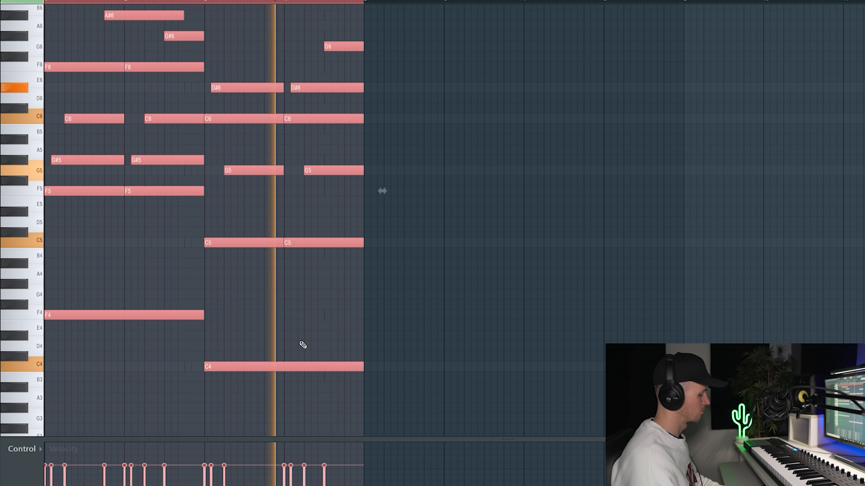
# Shorten the D#7 note to one beat and copy the D#7 and D7 notes into bars 3 and 4.
pyautogui.keyDown('ctrl'); pyautogui.click(385, 359); pyautogui.keyUp('ctrl')
pyautogui.scroll(4, 222, 324)
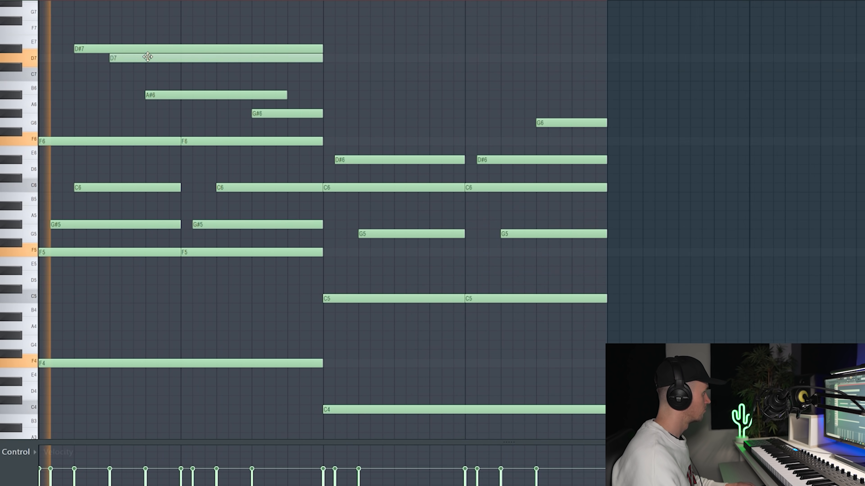
pyautogui.moveTo(323, 52); pyautogui.dragTo(370, 46)
pyautogui.keyDown('ctrl'); pyautogui.click(392, 33); pyautogui.keyUp('ctrl')
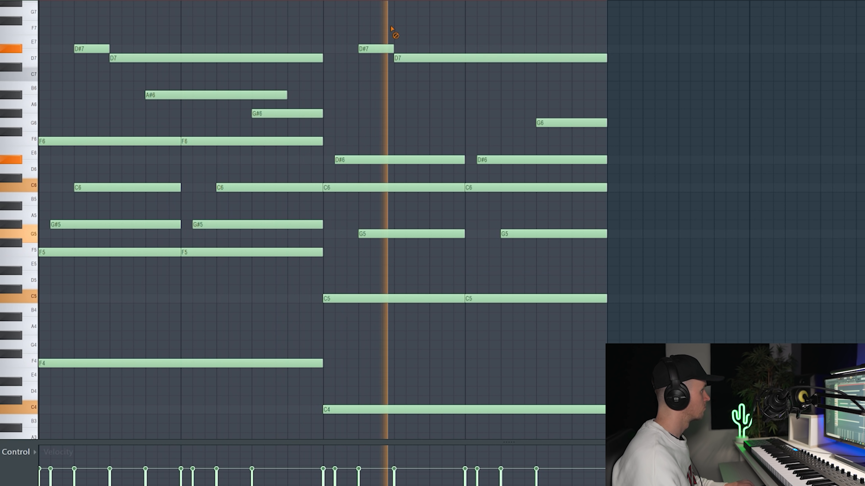
# Delete the long D#6 note in bar 4 and replace it with a copy of the four short D#6 notes from bar 2.
pyautogui.scroll(-1, 388, 34)
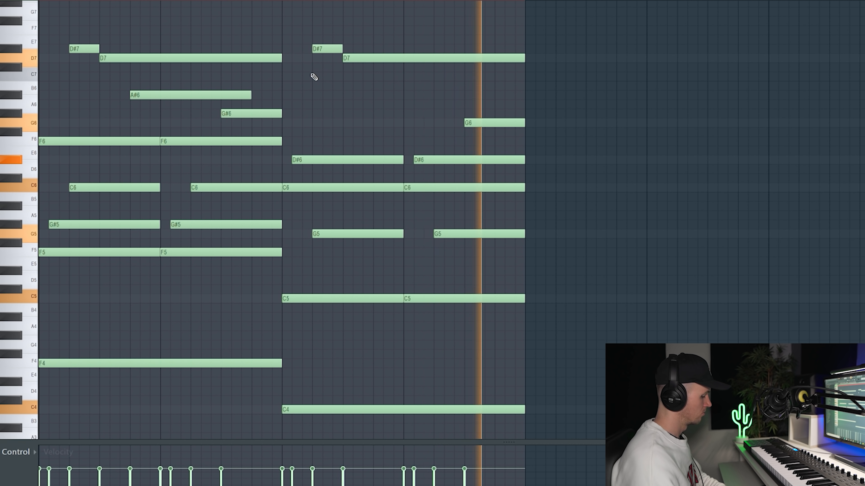
pyautogui.scroll(3, 174, 112)
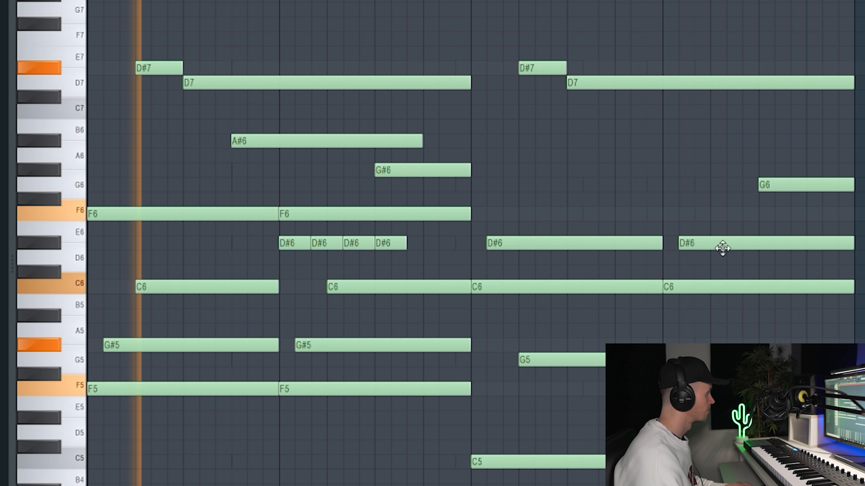
pyautogui.rightClick(737, 248)
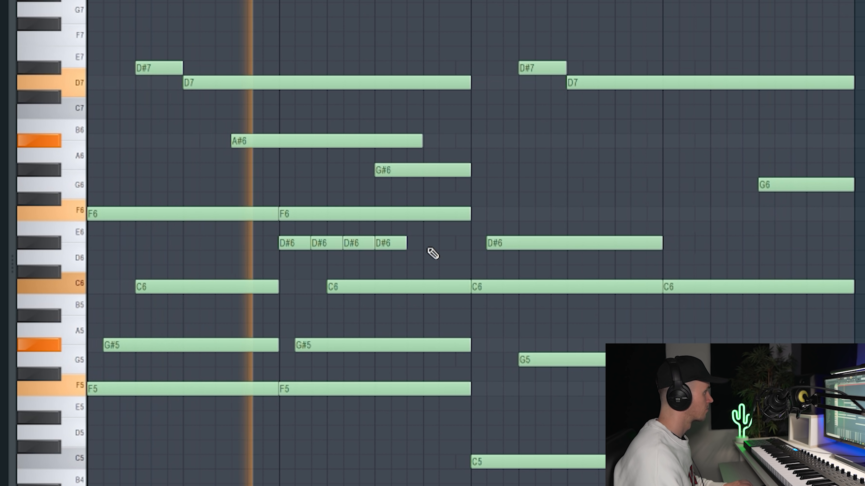
pyautogui.moveTo(428, 250); pyautogui.dragTo(679, 238)
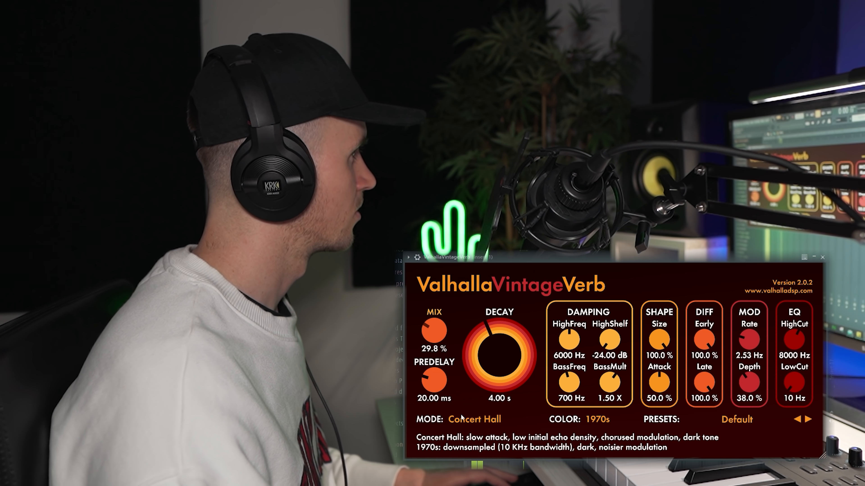
pyautogui.moveTo(433, 331); pyautogui.dragTo(434, 344)
pyautogui.moveTo(503, 353); pyautogui.dragTo(505, 356)
pyautogui.moveTo(793, 386); pyautogui.dragTo(793, 382)
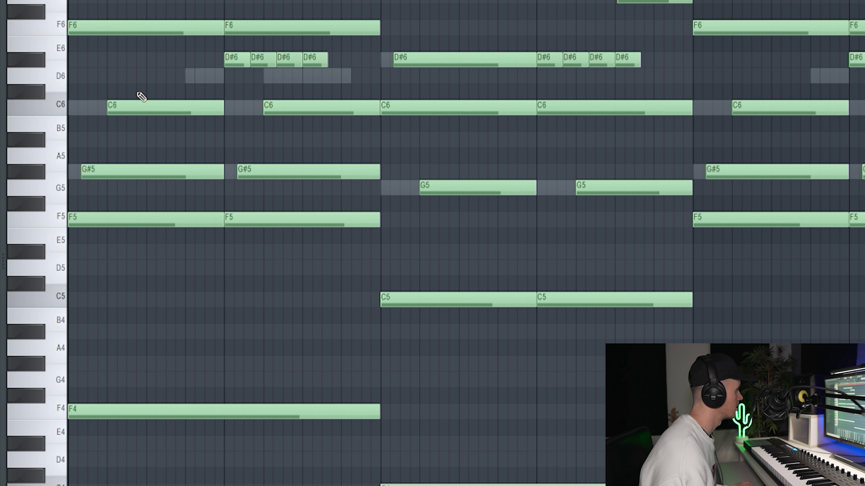
# Highlight the F5, G#5 and C6 notes of the first chord and play back the opening of the melody.
pyautogui.moveTo(83, 133); pyautogui.dragTo(52, 236)
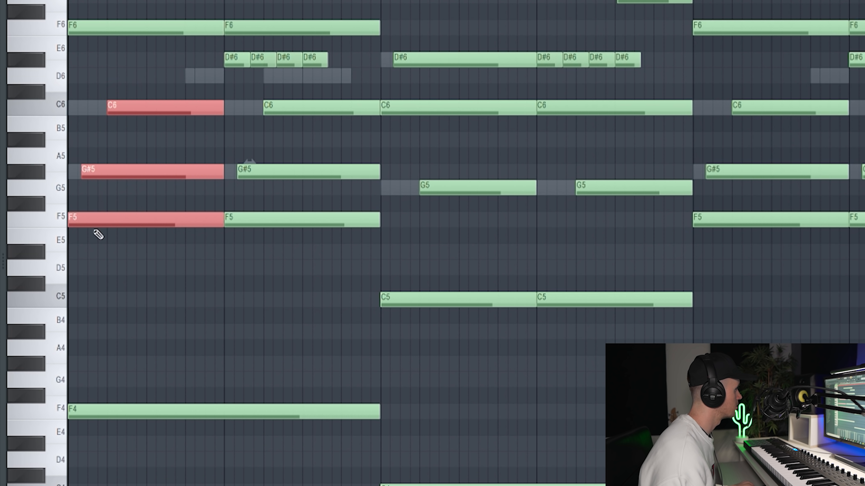
pyautogui.keyDown('ctrl'); pyautogui.click(84, 157); pyautogui.keyUp('ctrl')
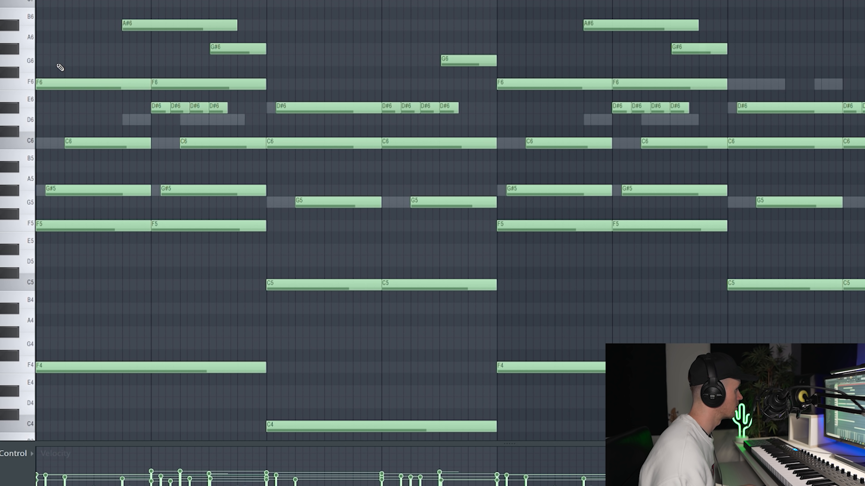
pyautogui.press('space')
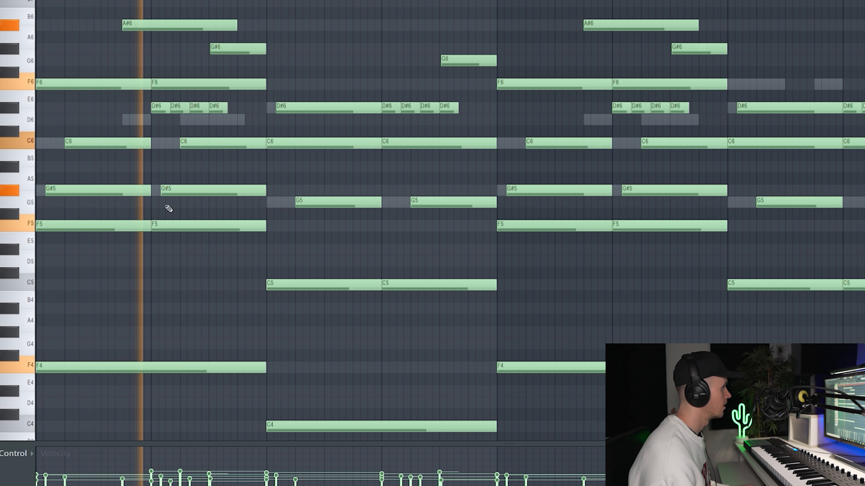
pyautogui.press('space')
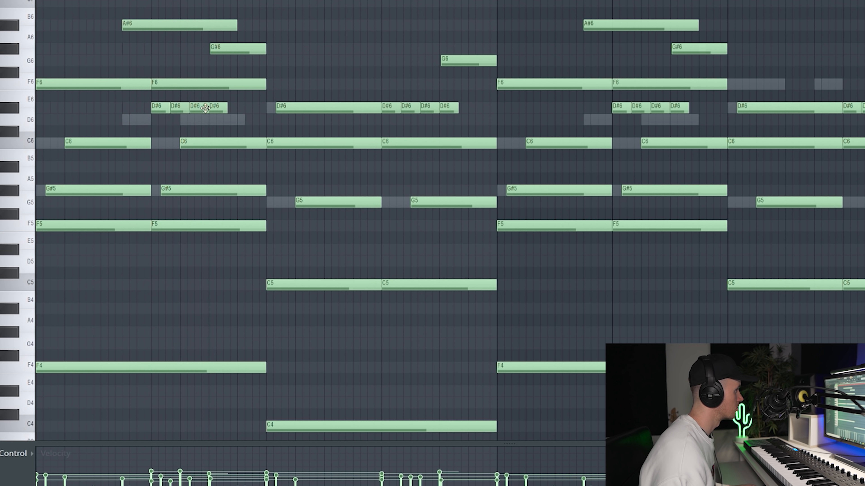
pyautogui.scroll(-3, 330, 336)
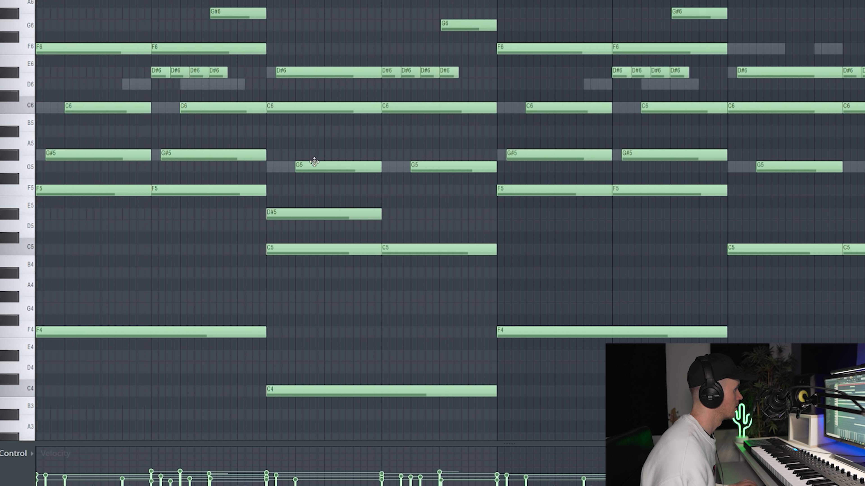
# Select the D#5 note at the start of bar 3 and raise it by one octave.
pyautogui.keyDown('ctrl'); pyautogui.moveTo(314, 158); pyautogui.dragTo(284, 265); pyautogui.keyUp('ctrl')
pyautogui.keyDown('ctrl'); pyautogui.click(288, 199); pyautogui.keyUp('ctrl')
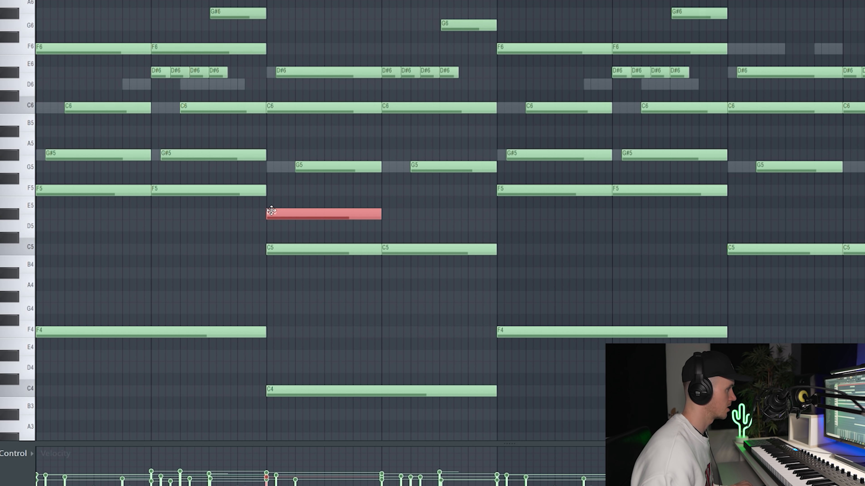
pyautogui.hotkey('ctrl', 'Up')
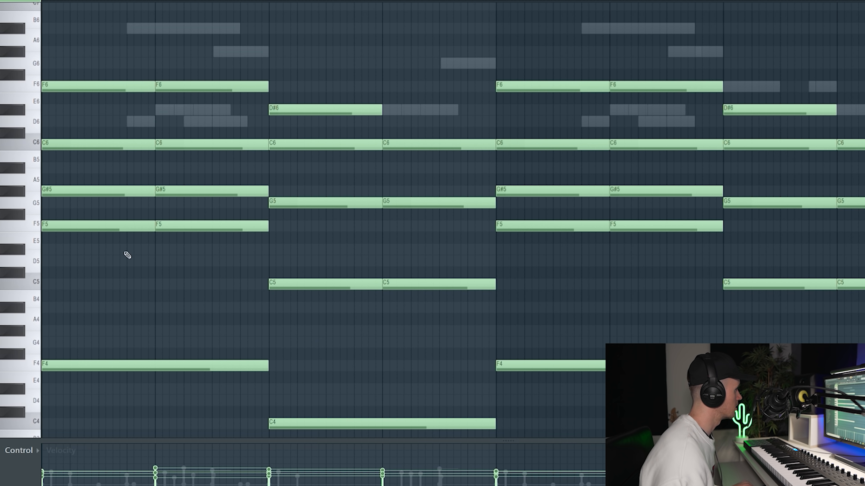
# Place the vocal phrase samples in the playlist and arrange them back to back on Track 3 beneath Pattern 1.
pyautogui.moveTo(100, 116); pyautogui.dragTo(69, 241)
pyautogui.keyDown('ctrl'); pyautogui.click(327, 283); pyautogui.keyUp('ctrl')
pyautogui.keyDown('ctrl'); pyautogui.keyDown('shift'); pyautogui.click(314, 109); pyautogui.keyUp('shift'); pyautogui.keyUp('ctrl')
pyautogui.moveTo(238, 159); pyautogui.dragTo(233, 211)
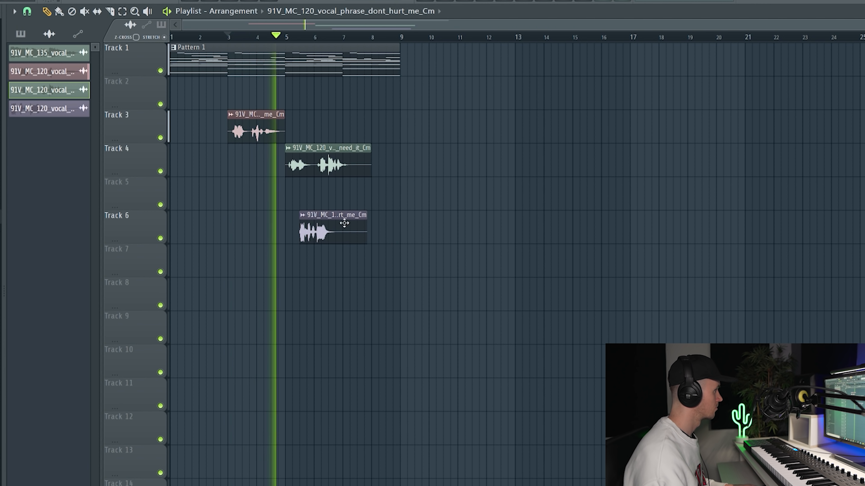
pyautogui.moveTo(343, 224); pyautogui.dragTo(415, 222)
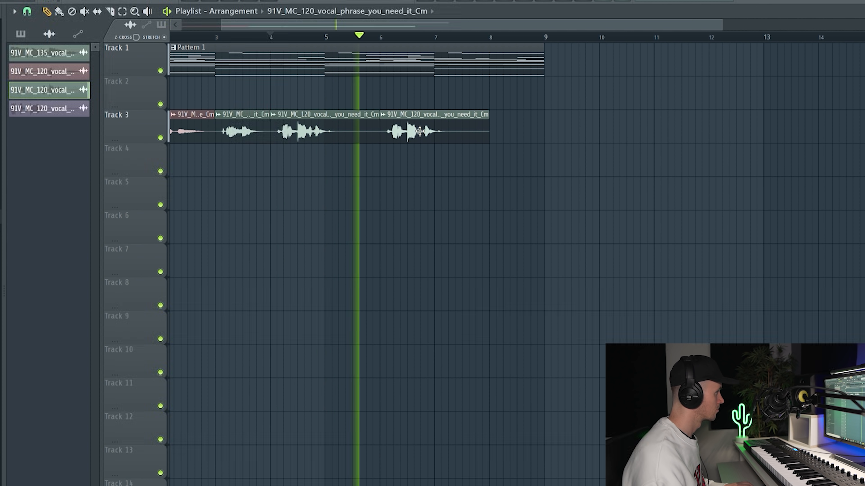
pyautogui.keyDown('ctrl'); pyautogui.scroll(-3, 419, 131); pyautogui.keyUp('ctrl')
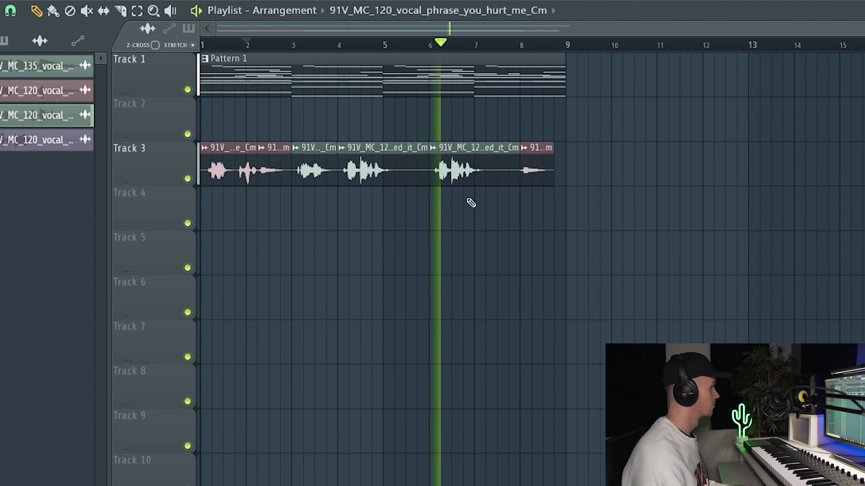
pyautogui.moveTo(508, 176); pyautogui.dragTo(554, 182)
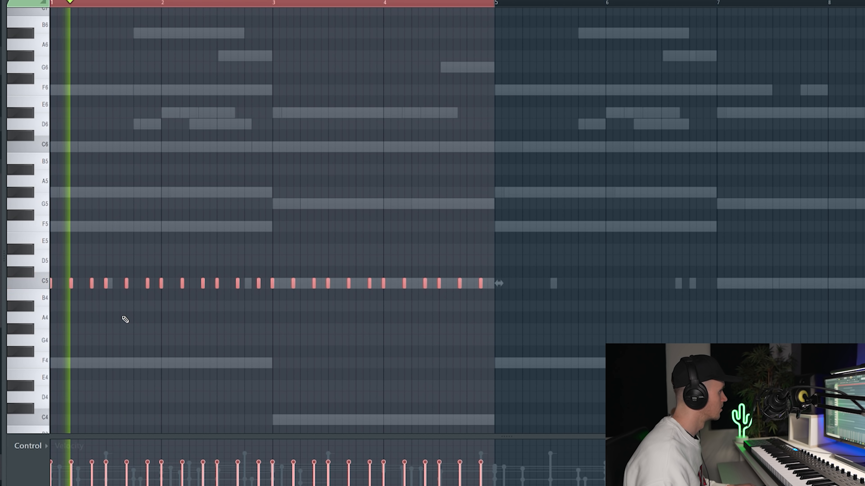
# Add short C5 hits just before bar 2 and just after the start of bar 4, with lowered velocities.
pyautogui.keyDown('ctrl'); pyautogui.click(126, 319); pyautogui.keyUp('ctrl')
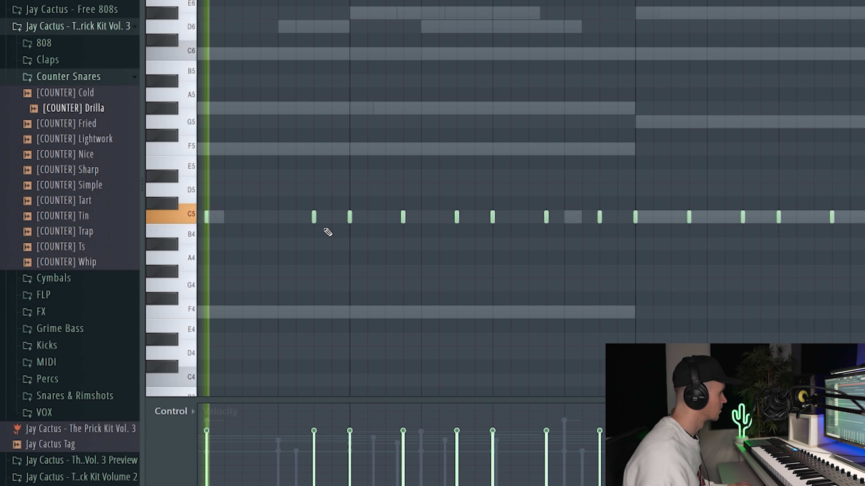
pyautogui.click(333, 218)
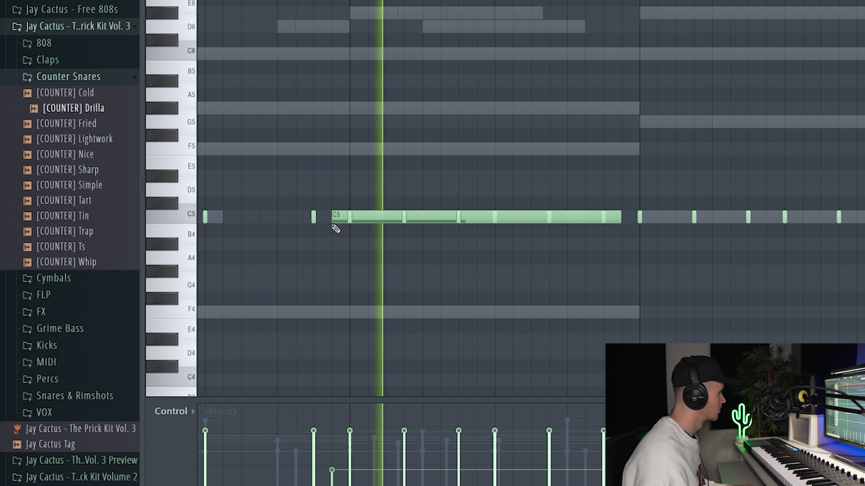
pyautogui.moveTo(336, 198); pyautogui.dragTo(341, 226)
pyautogui.hotkey('ctrl', 'l')
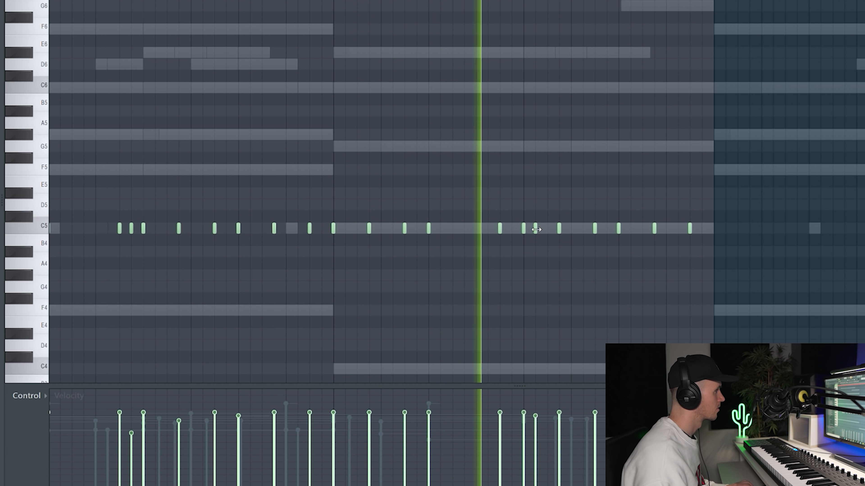
pyautogui.click(535, 228)
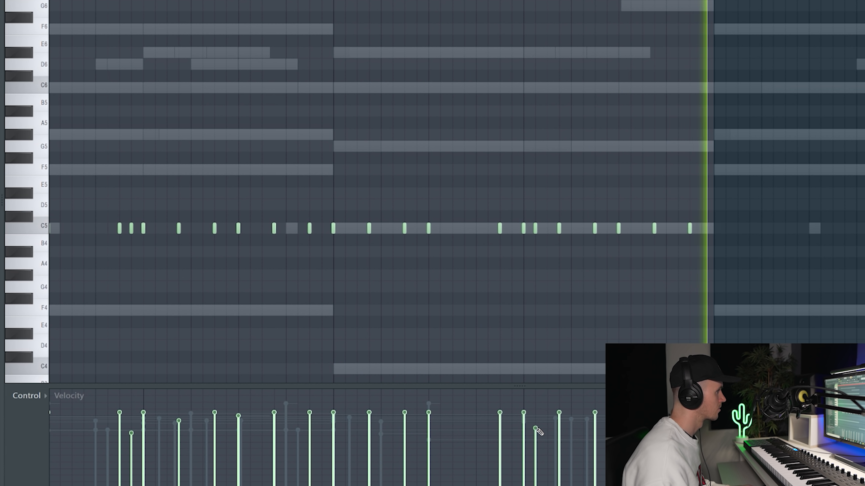
# Draw a short D#5 note above the last hit before bar 6 and chop it into four equal notes.
pyautogui.click(332, 192)
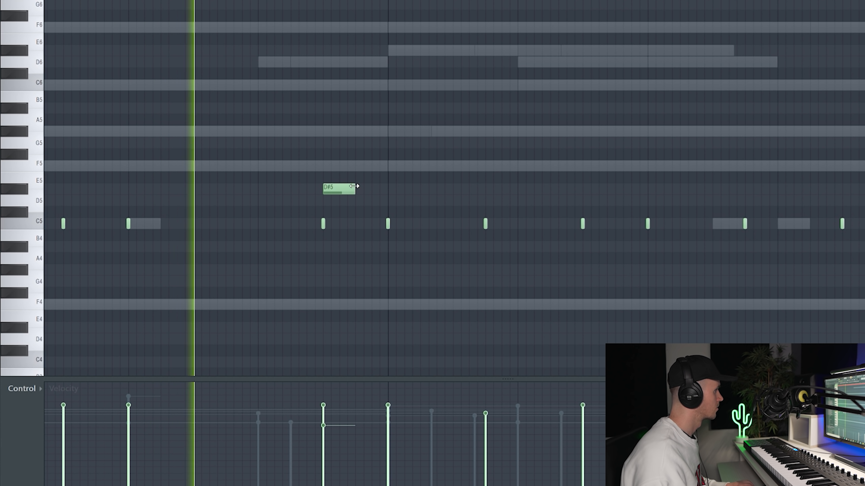
pyautogui.keyDown('ctrl'); pyautogui.click(348, 191); pyautogui.keyUp('ctrl')
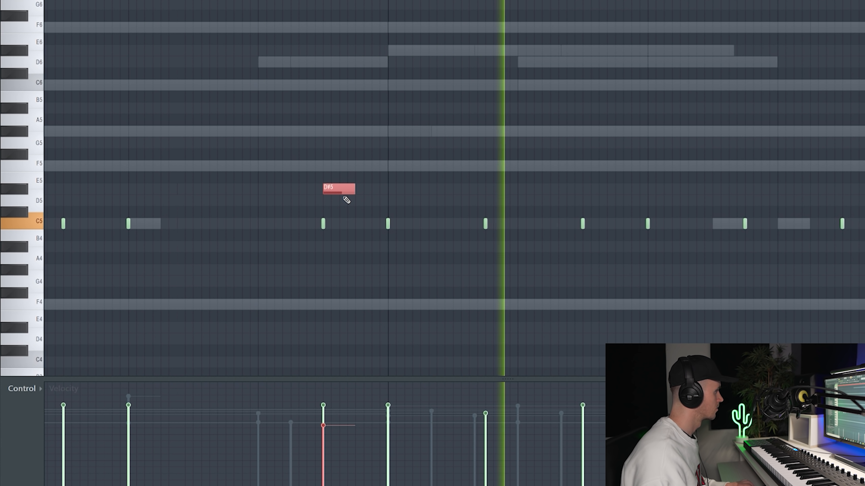
pyautogui.hotkey('alt', 'u')
pyautogui.click(347, 285)
pyautogui.press('space')
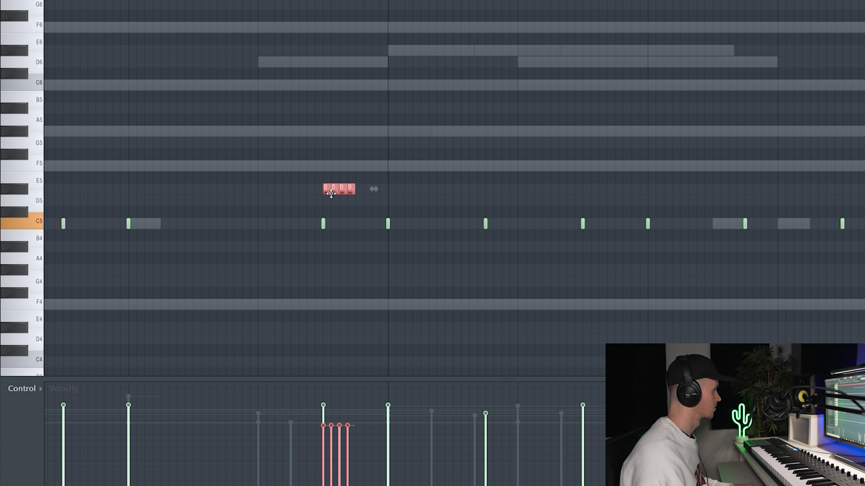
# Move the four chopped notes up to F5 and shape their velocities into a descending ramp.
pyautogui.moveTo(331, 193); pyautogui.dragTo(337, 151)
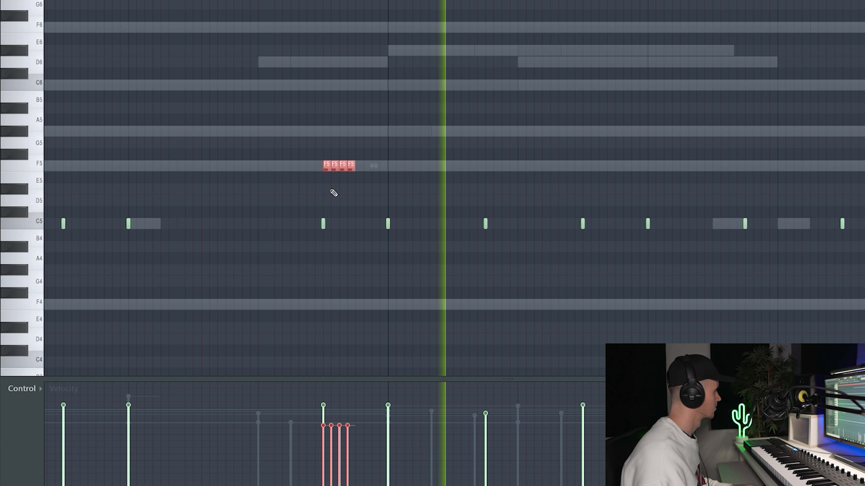
pyautogui.moveTo(347, 461); pyautogui.dragTo(355, 466)
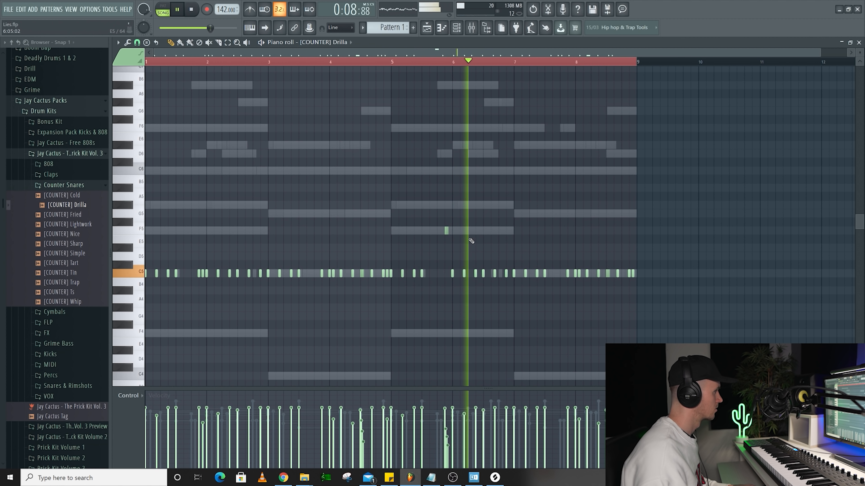
# Lay out the 808 line with F5 at bar 1, G#5 before bar 3, C5 at bar 3 and shorter C5 notes late in bar 4.
pyautogui.scroll(-1, 516, 250)
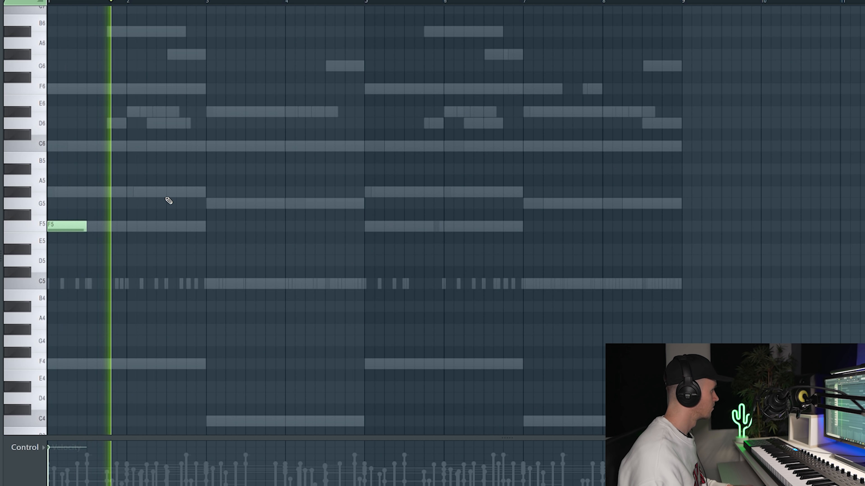
pyautogui.click(208, 284)
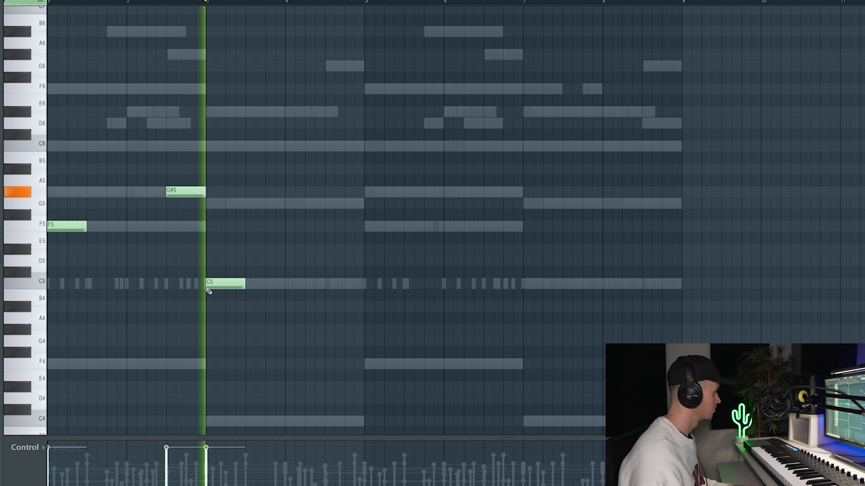
pyautogui.click(325, 283)
pyautogui.press('space')
pyautogui.moveTo(363, 286); pyautogui.dragTo(353, 287)
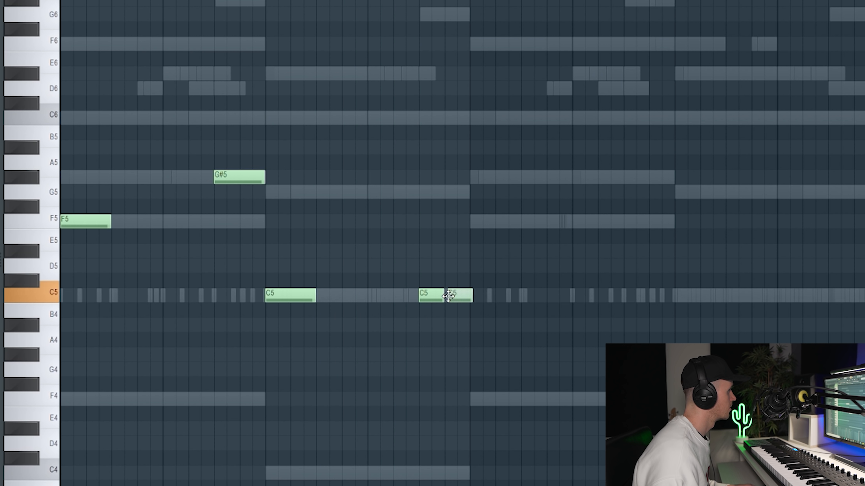
pyautogui.scroll(4, 458, 296)
pyautogui.moveTo(459, 297); pyautogui.dragTo(454, 296)
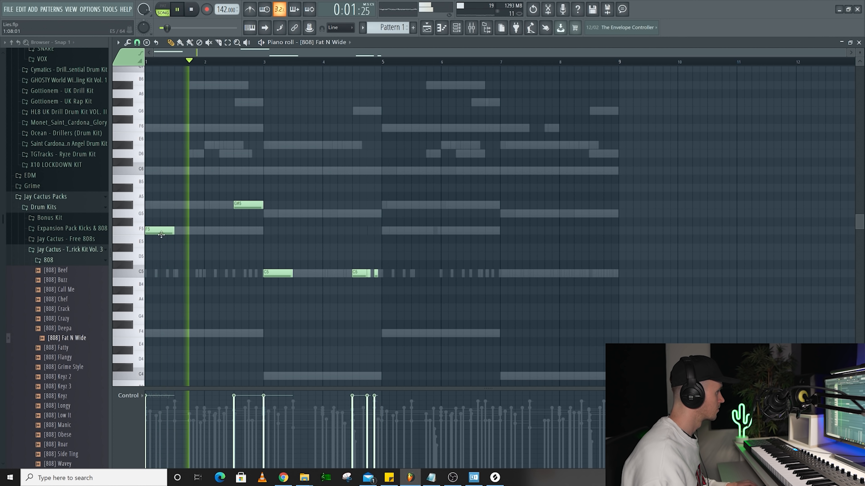
# Duplicate the four-bar 808 phrase into bars 5 to 8 and deselect the notes.
pyautogui.hotkey('ctrl', 'a')
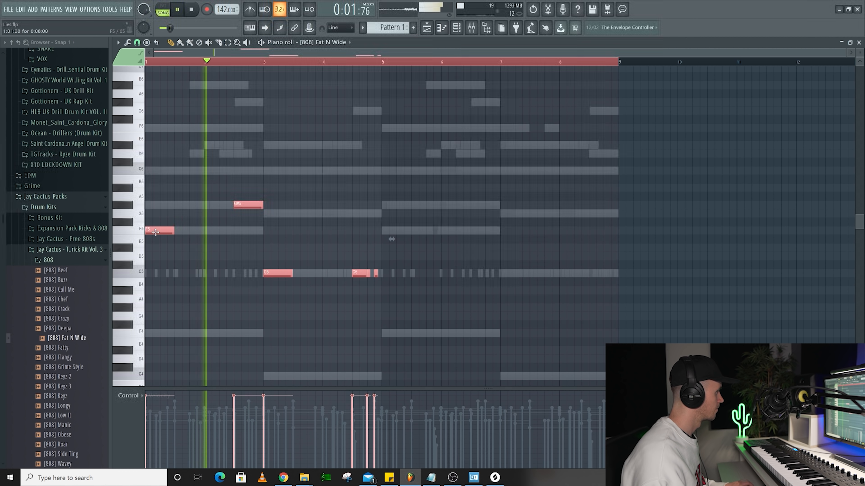
pyautogui.hotkey('ctrl', 'b')
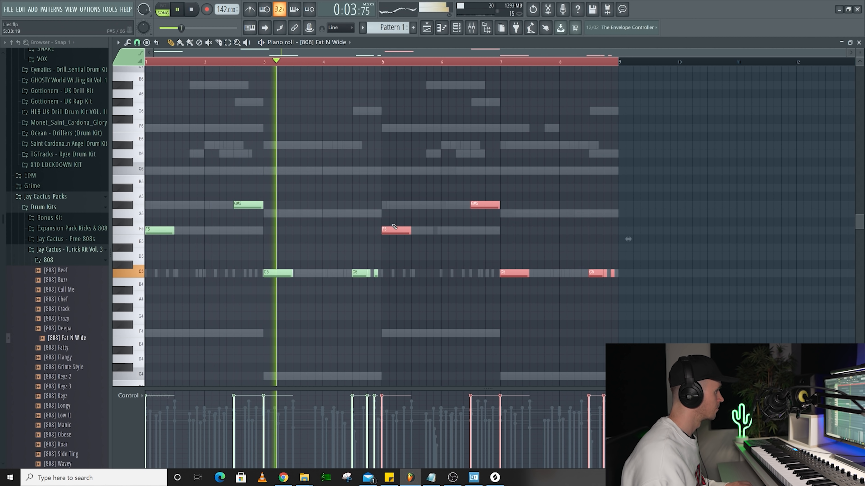
pyautogui.hotkey('ctrl', 'a')
pyautogui.hotkey('ctrl', 'd')
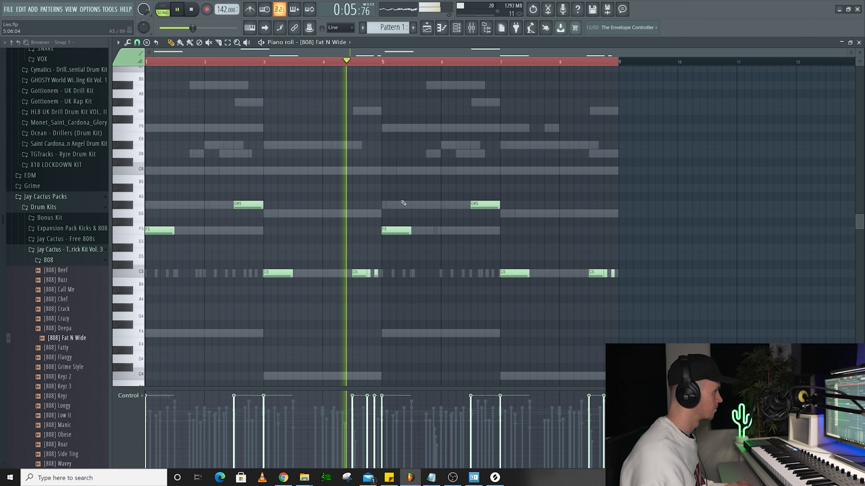
# Add a run of F5 808 notes around bar 6 with short slide notes above it at C6, F6 and C6.
pyautogui.scroll(3, 415, 202)
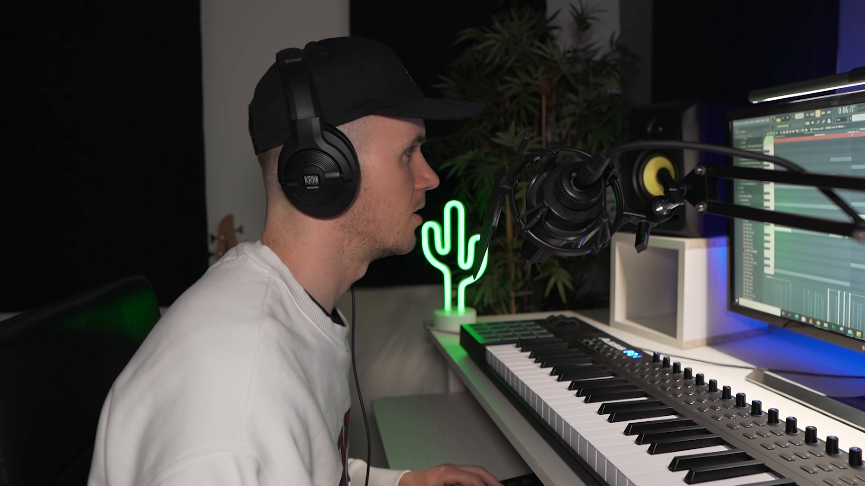
pyautogui.click(458, 128)
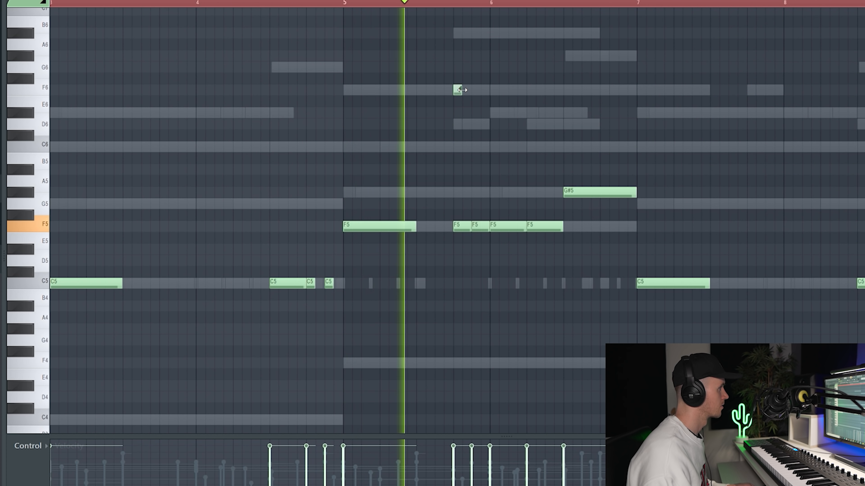
pyautogui.scroll(3, 462, 90)
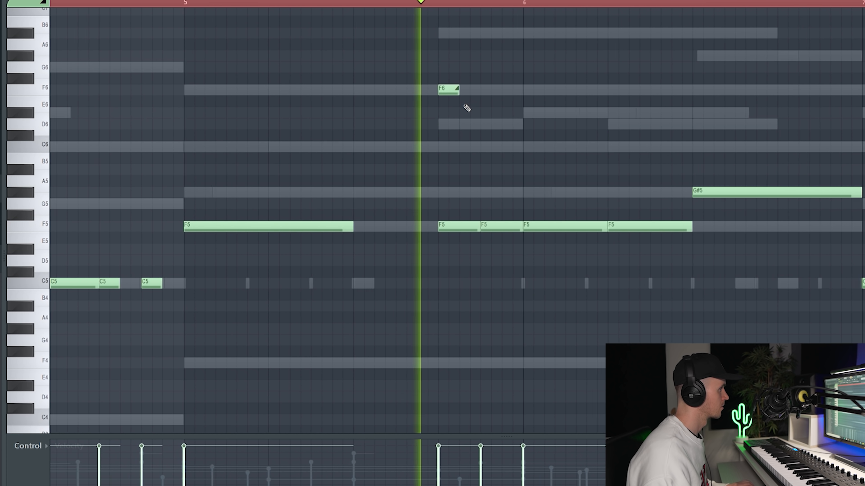
pyautogui.moveTo(455, 146); pyautogui.dragTo(447, 147)
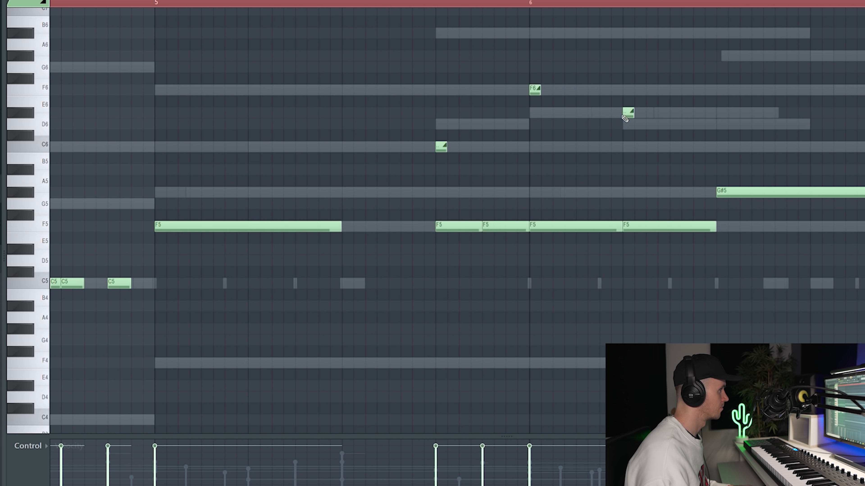
pyautogui.moveTo(629, 124); pyautogui.dragTo(626, 150)
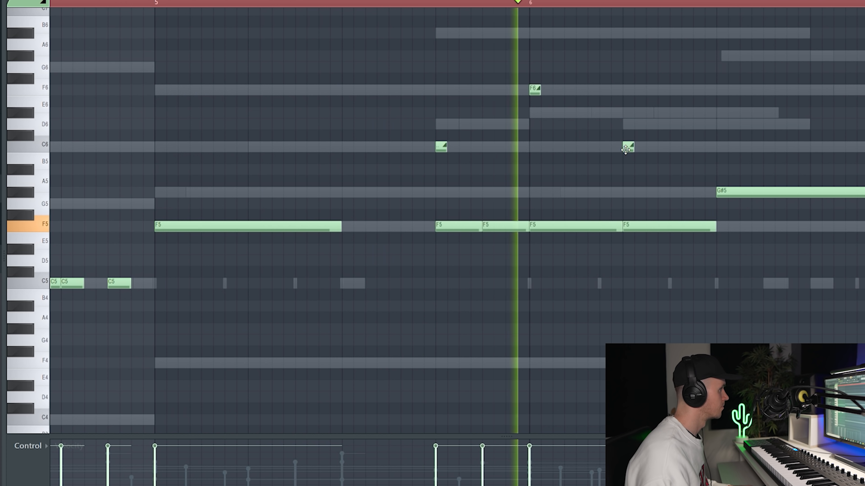
pyautogui.keyDown('ctrl'); pyautogui.scroll(-3, 604, 164); pyautogui.keyUp('ctrl')
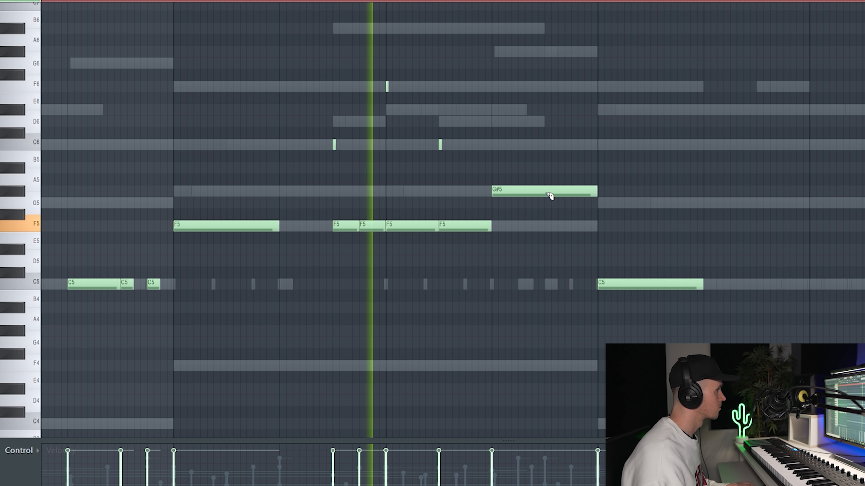
# Divide the G#5 808 note before bar 7 into three with high slide notes above, and shorten the two C6 notes ending bar 8.
pyautogui.click(574, 191)
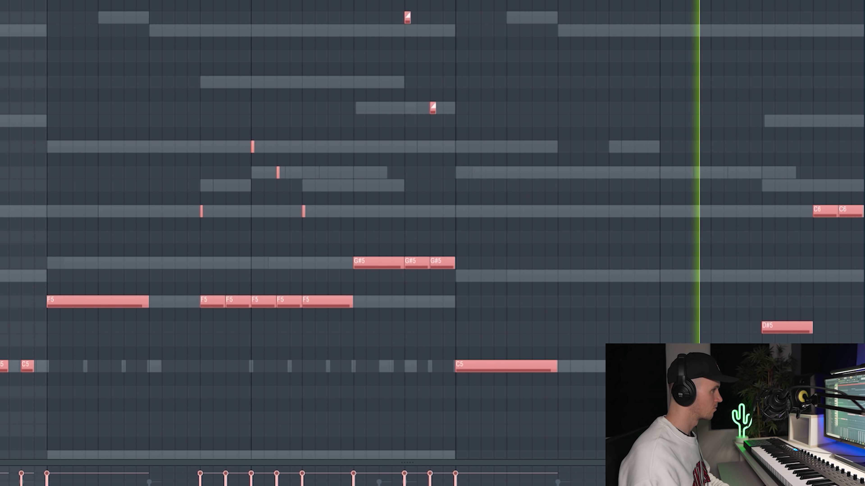
pyautogui.moveTo(863, 180); pyautogui.dragTo(806, 235)
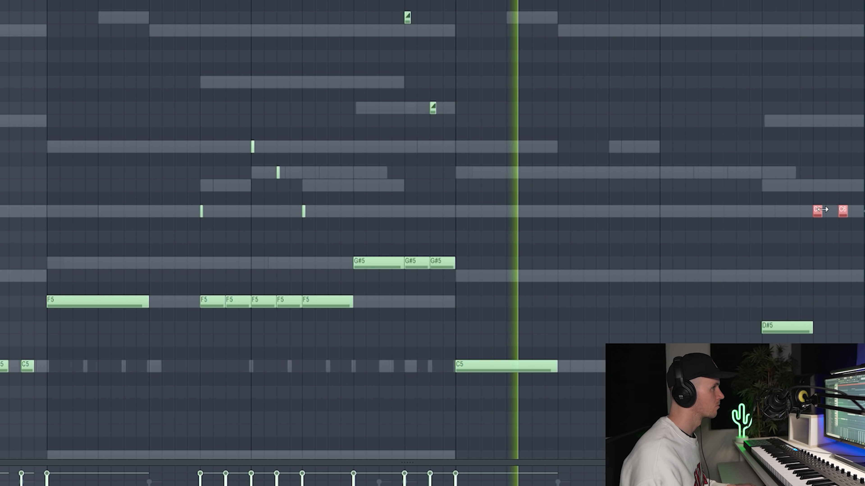
pyautogui.scroll(3, 821, 233)
pyautogui.keyDown('ctrl'); pyautogui.click(820, 234); pyautogui.keyUp('ctrl')
pyautogui.scroll(-3, 818, 233)
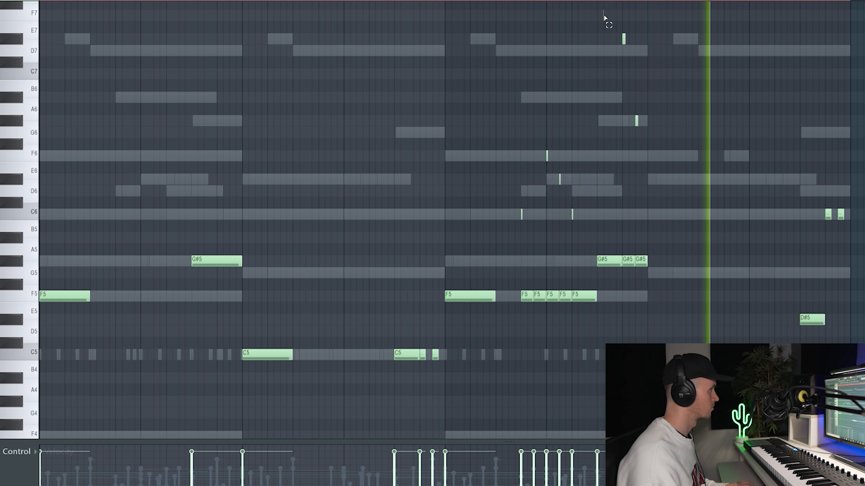
pyautogui.moveTo(600, 29); pyautogui.dragTo(644, 137)
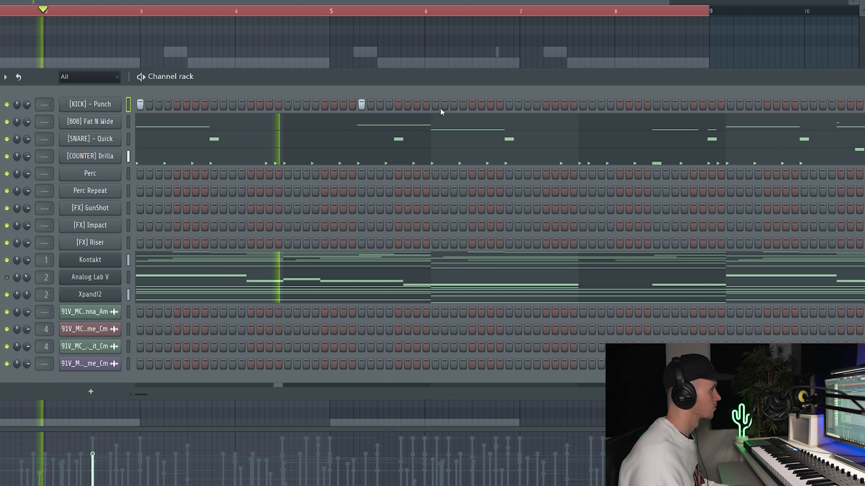
# Place hits on the [KICK] - Punch channel in line with the 808 notes from bar 3 through bar 8.
pyautogui.click(437, 108)
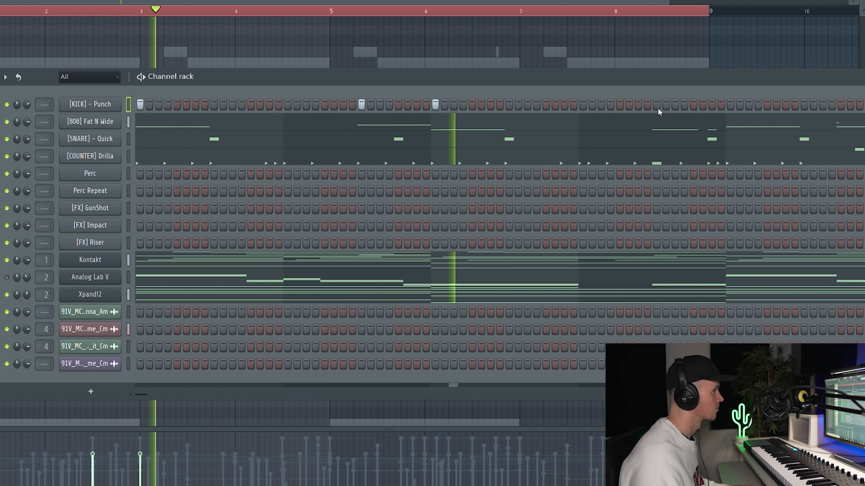
pyautogui.click(711, 105)
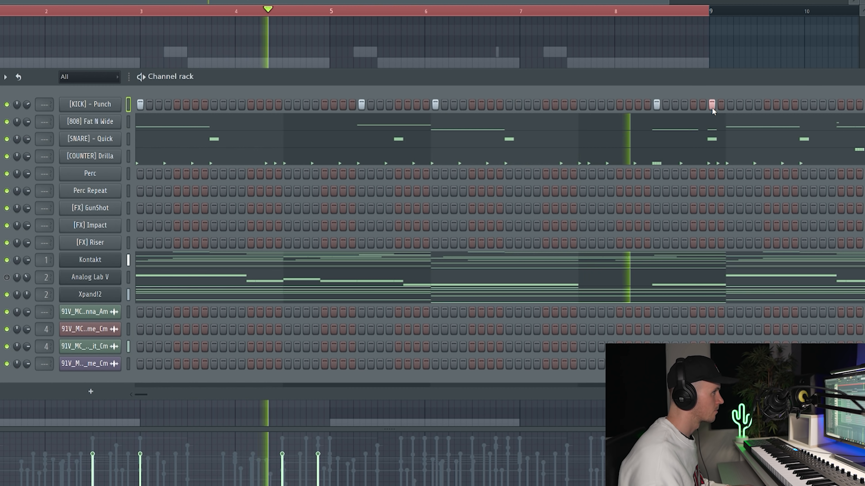
pyautogui.click(730, 105)
pyautogui.click(841, 104)
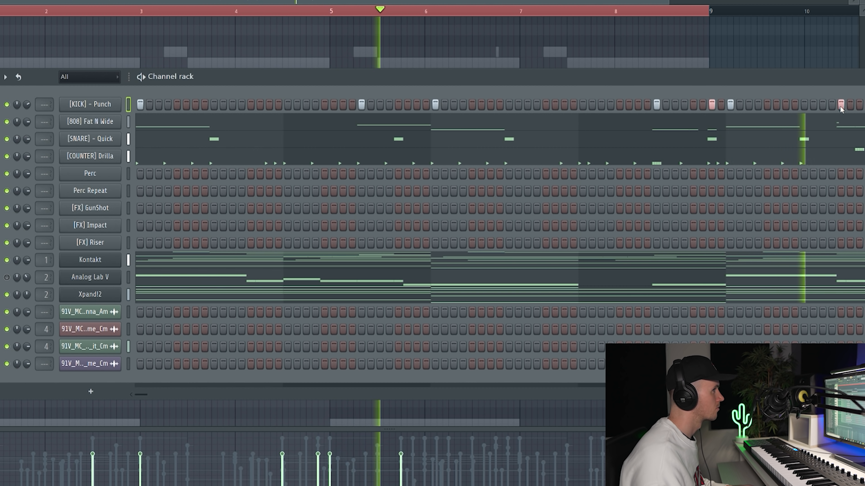
pyautogui.moveTo(147, 395); pyautogui.dragTo(186, 396)
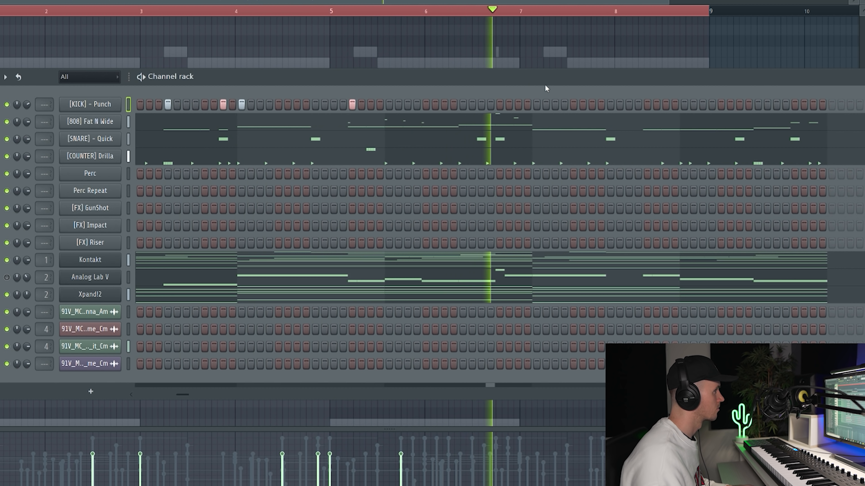
pyautogui.click(647, 104)
pyautogui.click(684, 105)
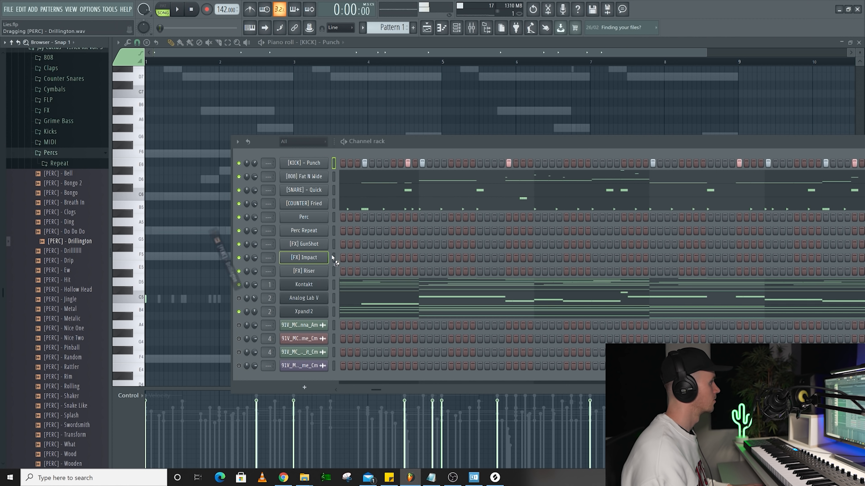
# Load [PERC] - Drillington into the Perc Repeat channel and place hits on steps 1, 7, 9, 15, 17, 23 and 25.
pyautogui.moveTo(70, 241); pyautogui.dragTo(313, 232)
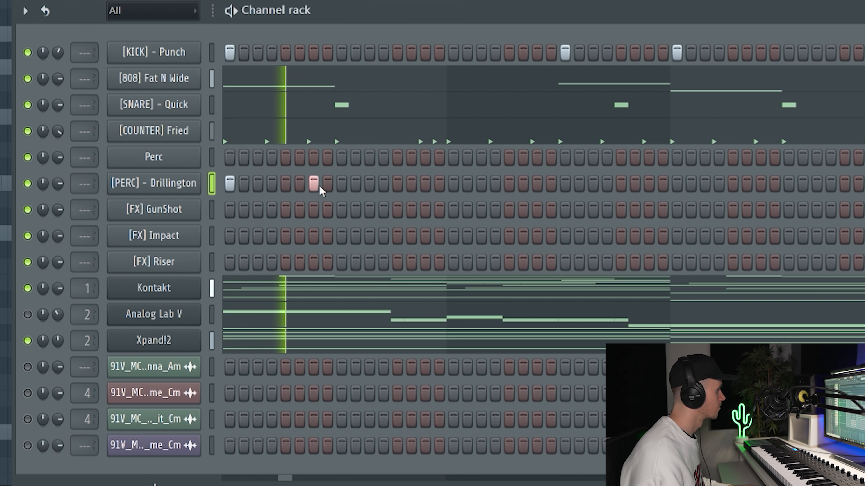
pyautogui.click(344, 186)
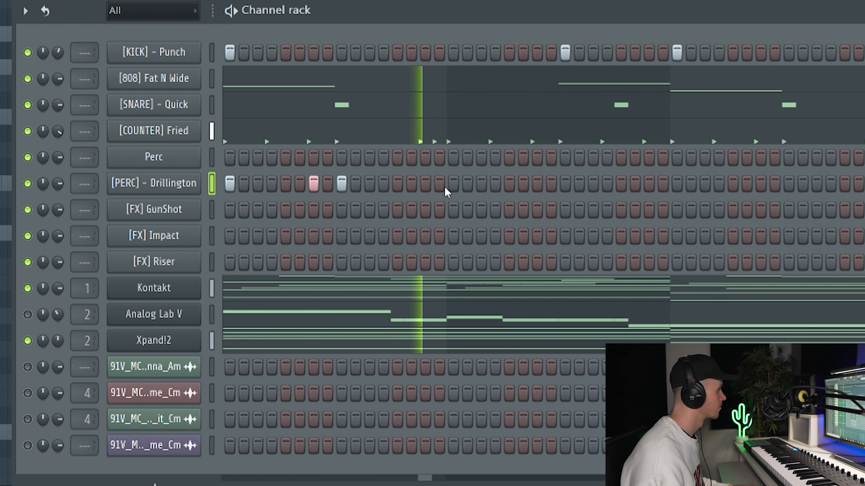
pyautogui.click(453, 184)
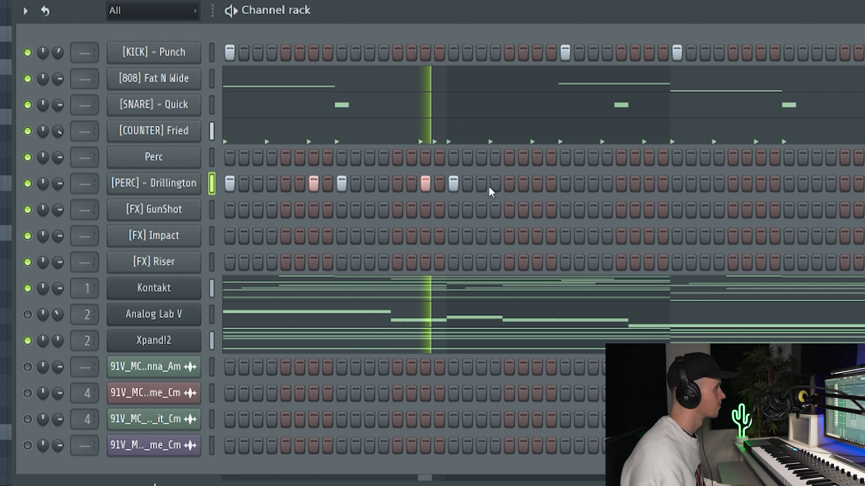
pyautogui.click(538, 185)
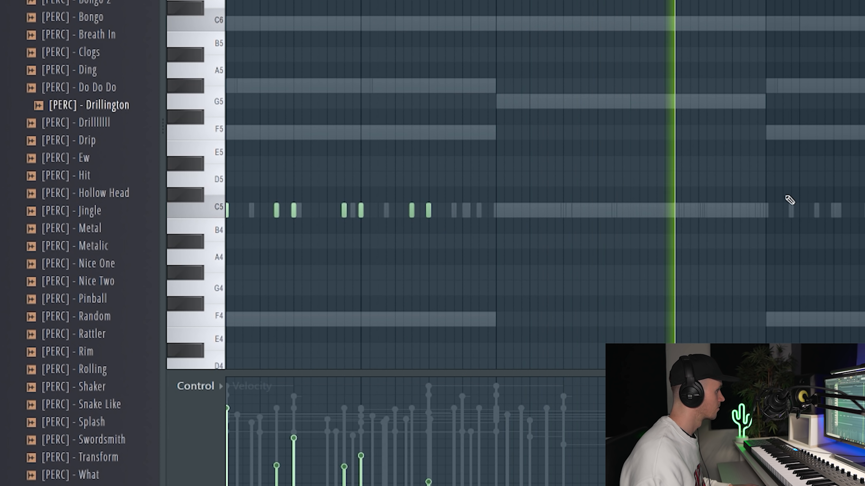
# Add three C5 hits to the Drillington percussion in the second half of bar 8.
pyautogui.click(770, 213)
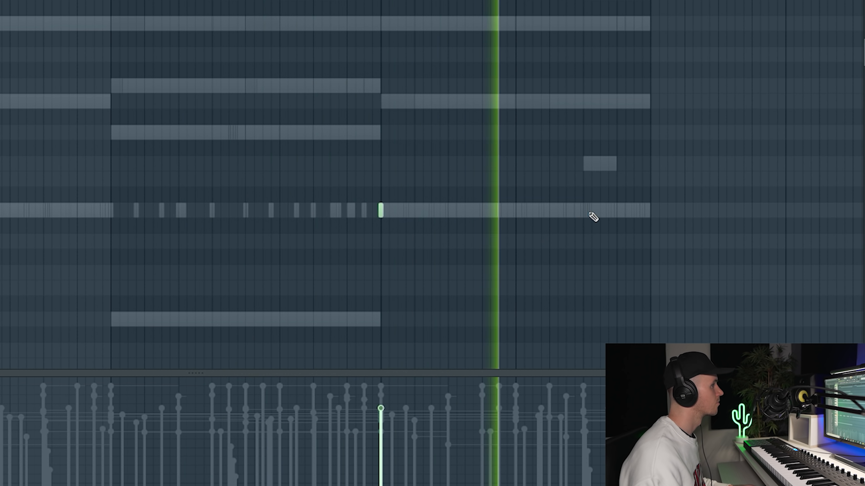
pyautogui.click(583, 209)
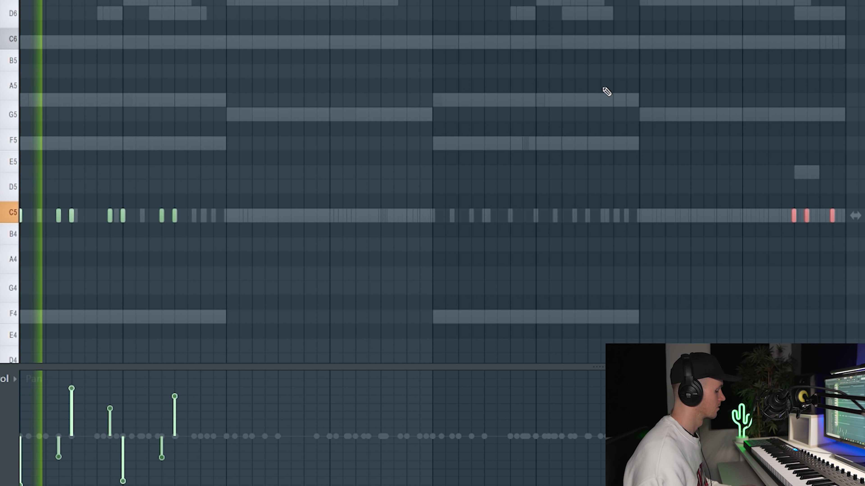
# Open the [OPEN HAT] - Simple channel's envelope settings.
pyautogui.press('F6')
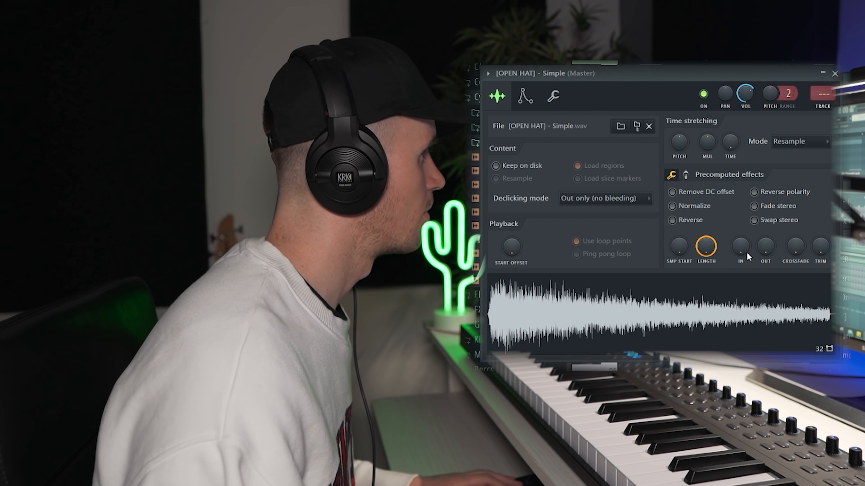
pyautogui.click(554, 97)
pyautogui.click(525, 96)
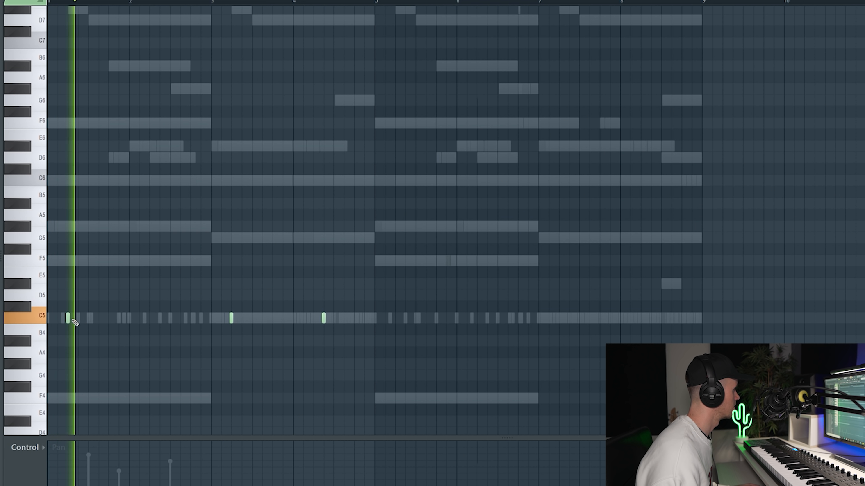
# Lengthen the three open hat C5 notes in bars 1, 3 and 4 to one beat each.
pyautogui.press('space')
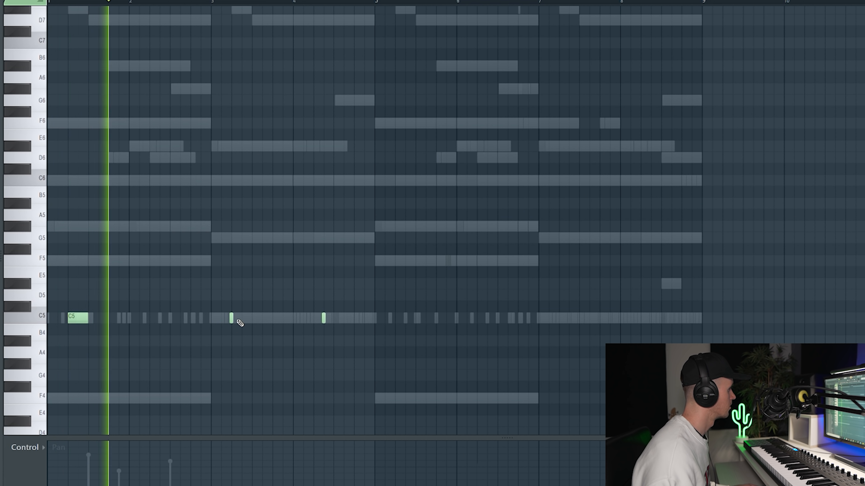
pyautogui.moveTo(247, 320); pyautogui.dragTo(253, 321)
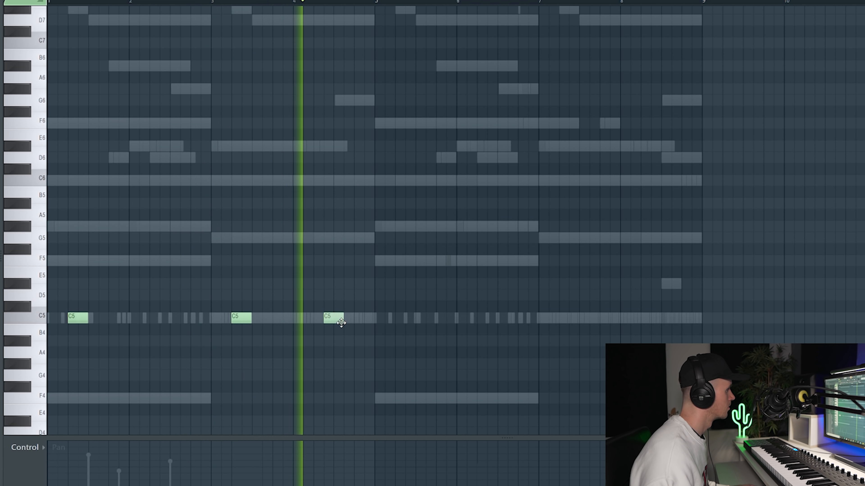
pyautogui.moveTo(342, 320); pyautogui.dragTo(337, 318)
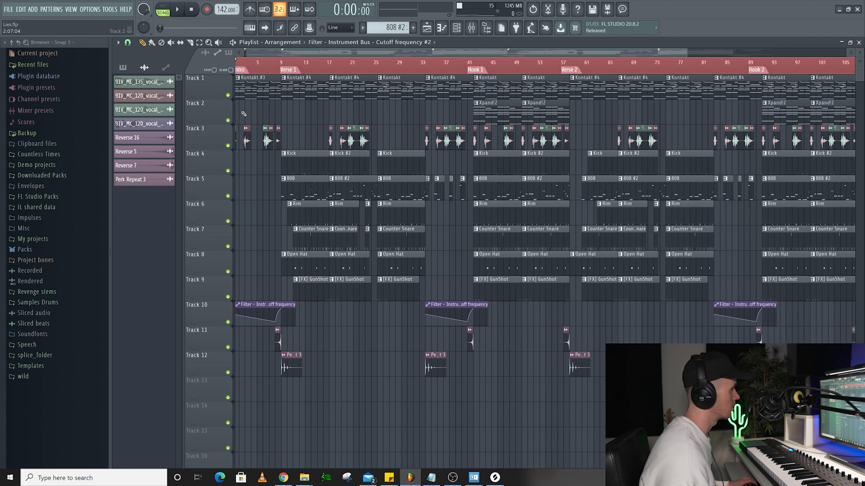
# Open the Fruity Filter on the Instrument Bus and move its window over the playlist to watch the cutoff automation.
pyautogui.scroll(2, 252, 99)
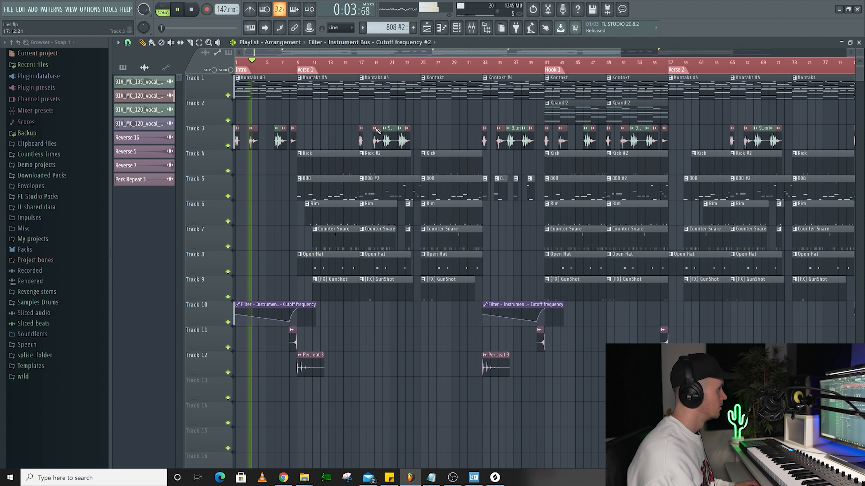
pyautogui.click(473, 33)
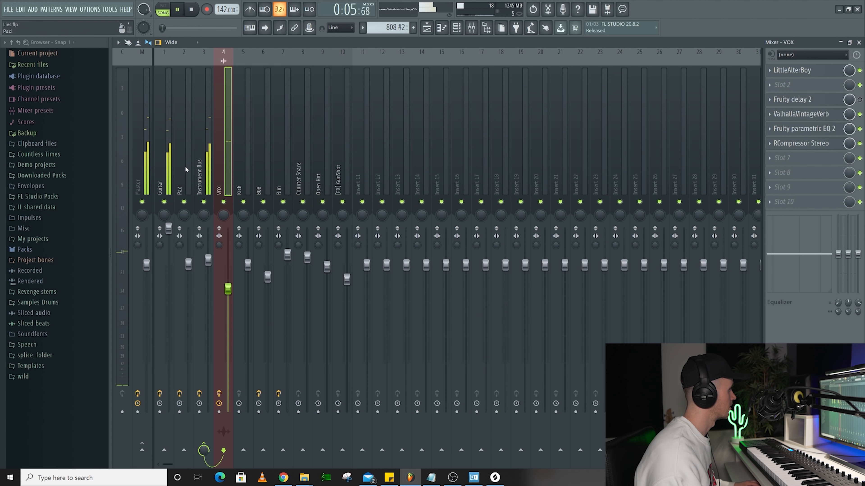
pyautogui.click(202, 166)
pyautogui.click(808, 87)
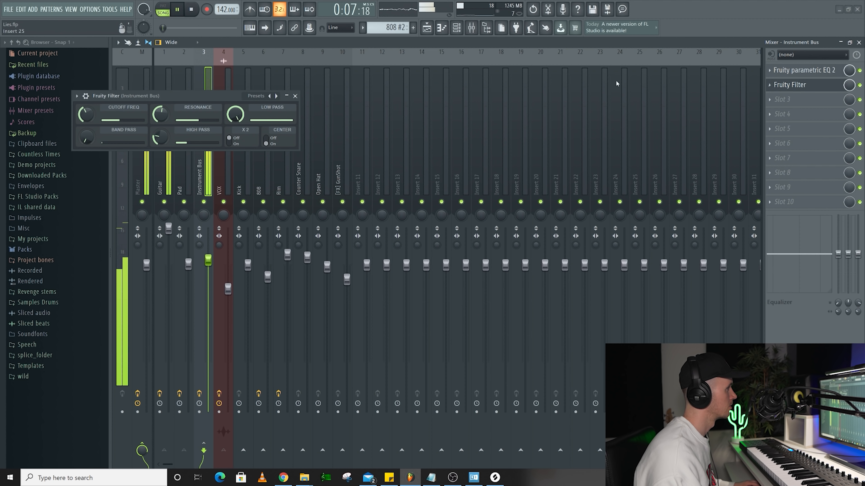
pyautogui.click(425, 29)
pyautogui.moveTo(203, 99); pyautogui.dragTo(658, 131)
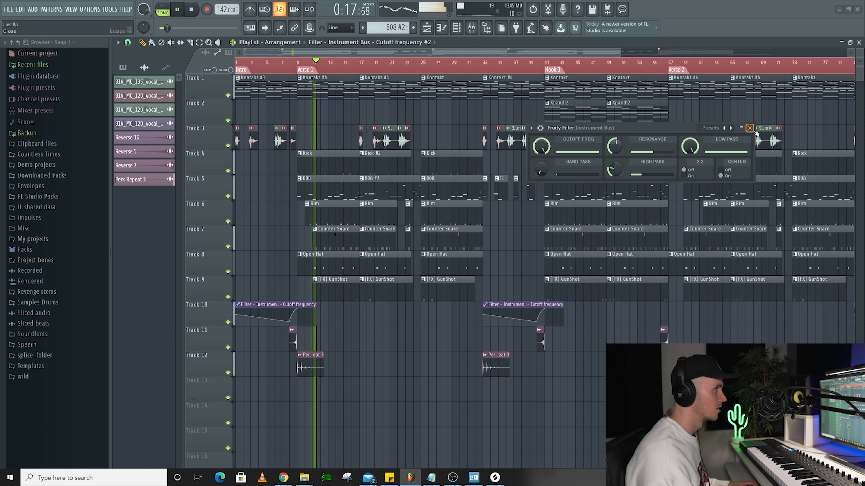
# Close the Fruity Filter window and follow the start of Verse 1 in the playlist.
pyautogui.press('F9')
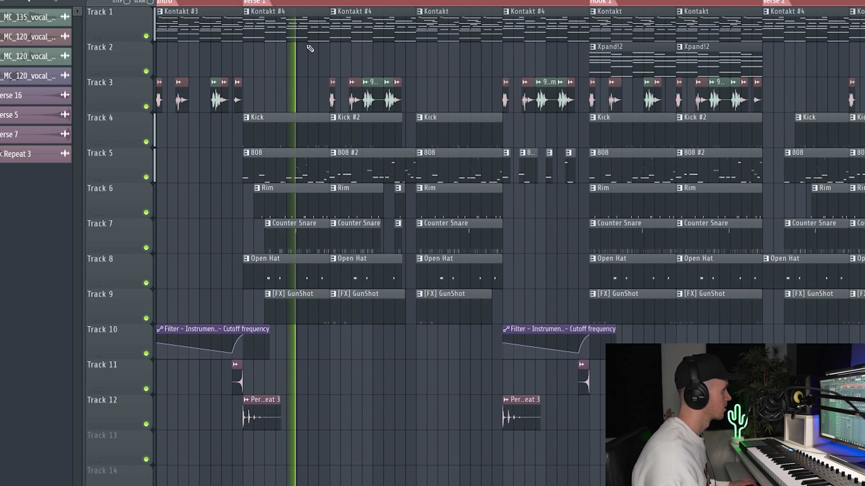
pyautogui.keyDown('ctrl'); pyautogui.scroll(2, 358, 150); pyautogui.keyUp('ctrl')
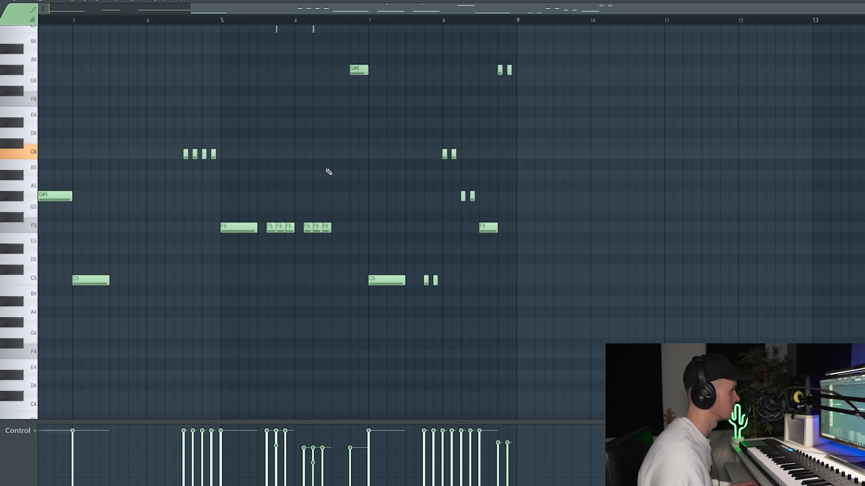
pyautogui.press('space')
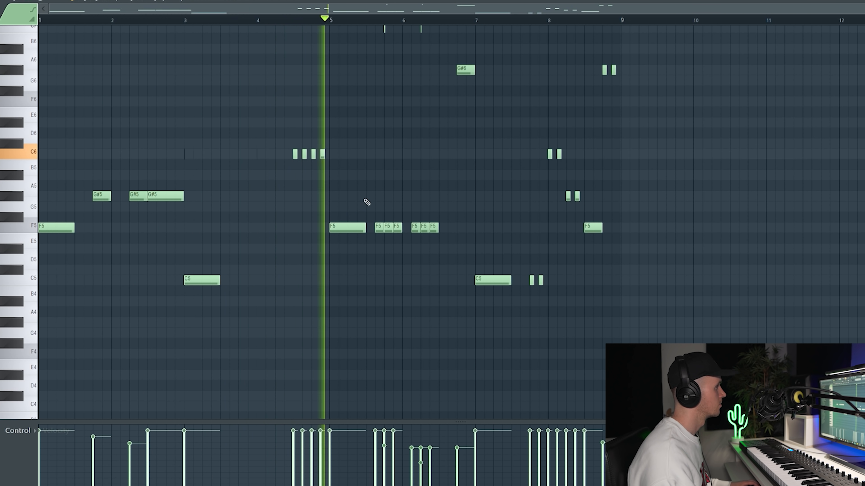
# Examine the 808 #2 pattern's notes in the piano roll during playback, bars 4 to 8 in particular, and return to the playlist.
pyautogui.scroll(3, 363, 204)
pyautogui.scroll(-3, 442, 223)
pyautogui.scroll(2, 473, 222)
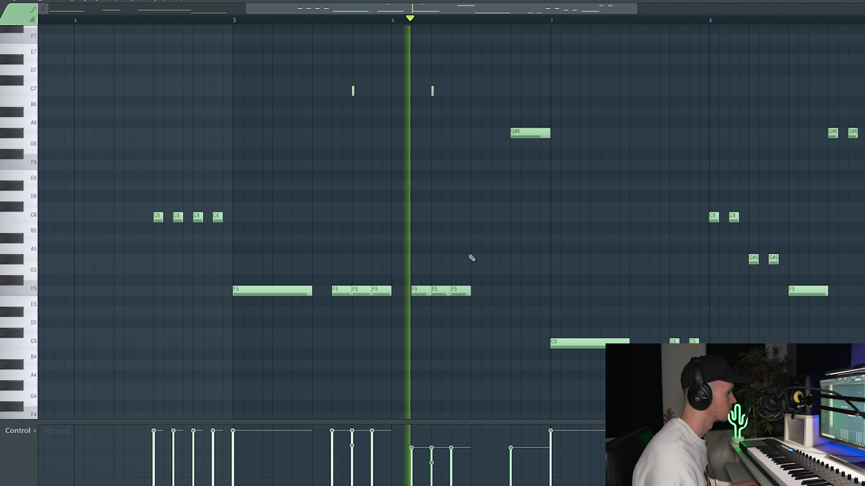
pyautogui.scroll(-1, 558, 245)
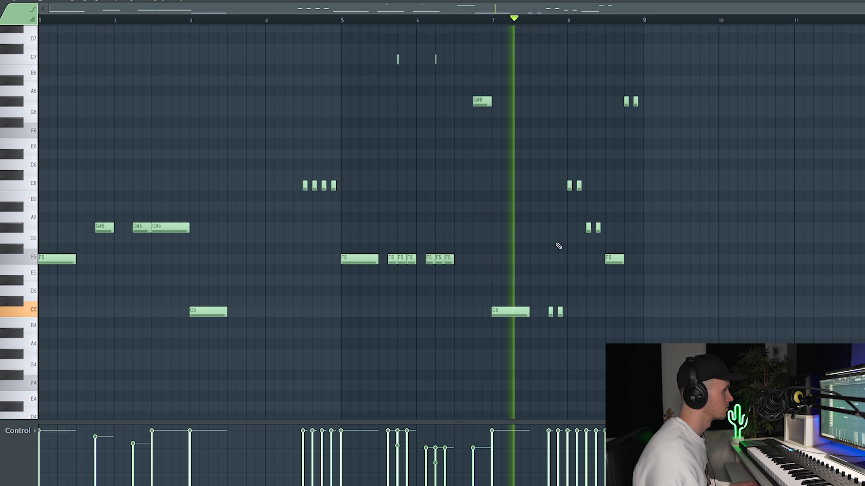
pyautogui.scroll(2, 592, 252)
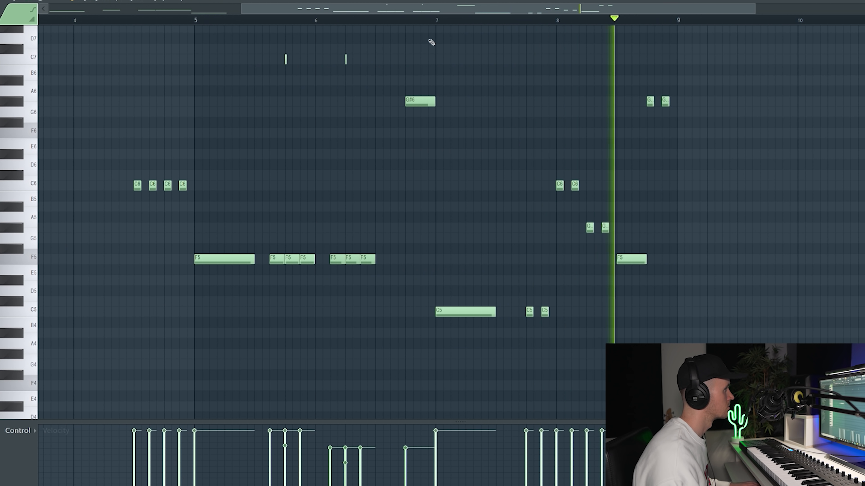
pyautogui.press('F5')
# Open the Kontakt pattern at bar 25 in the piano roll, examine its melody notes, and close it again.
pyautogui.scroll(-3, 503, 259)
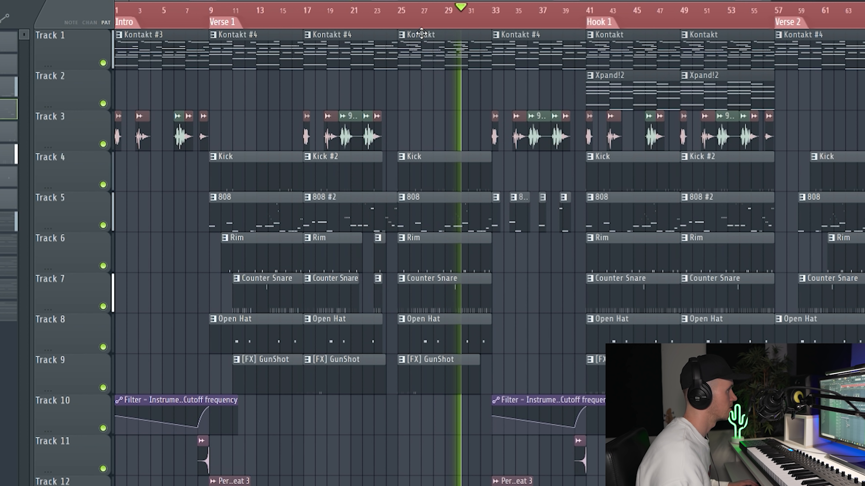
pyautogui.doubleClick(432, 58)
pyautogui.keyDown('ctrl'); pyautogui.scroll(-2, 350, 187); pyautogui.keyUp('ctrl')
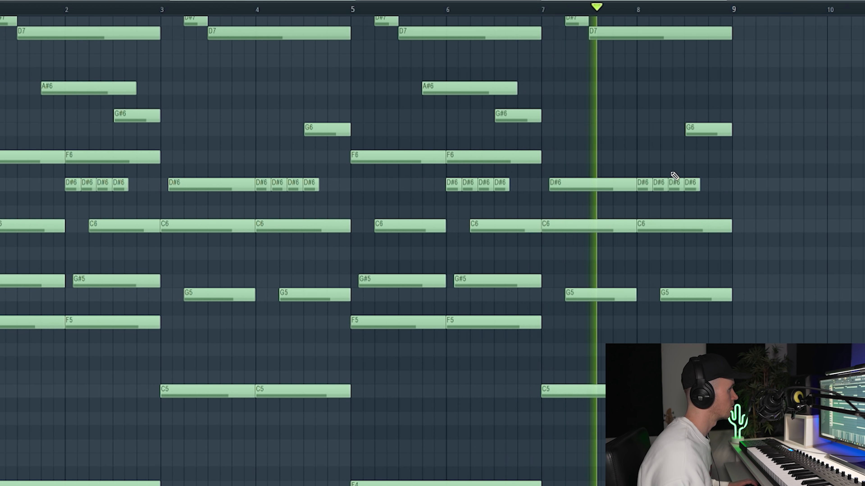
pyautogui.scroll(3, 643, 180)
pyautogui.press('Escape')
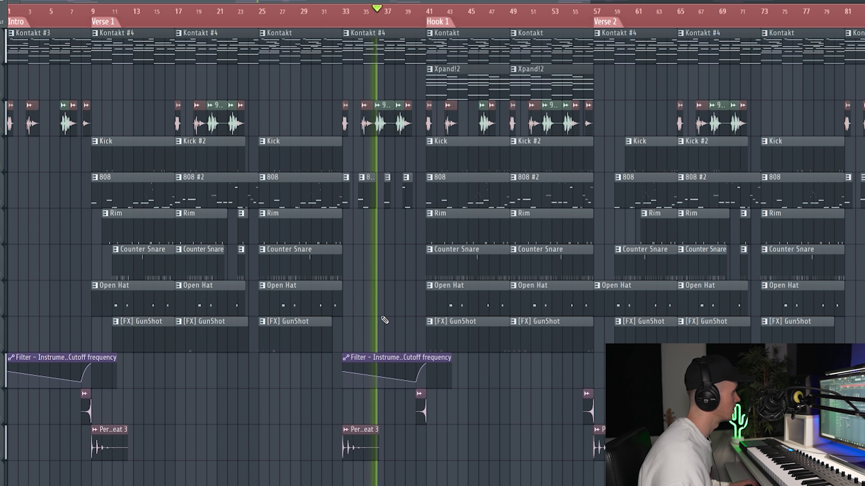
# Examine the playlist from the 808 #2 fragments in bars 33 to 40 through the Hook 1 clips during playback.
pyautogui.scroll(3, 384, 202)
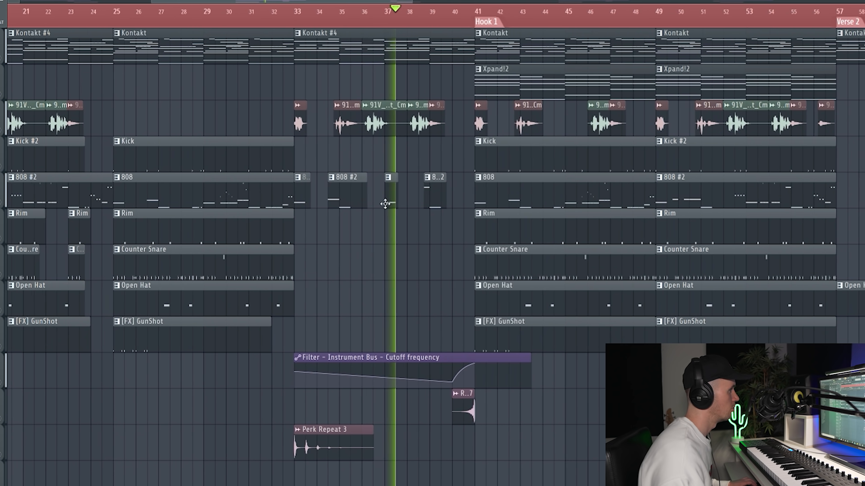
pyautogui.scroll(-5, 386, 251)
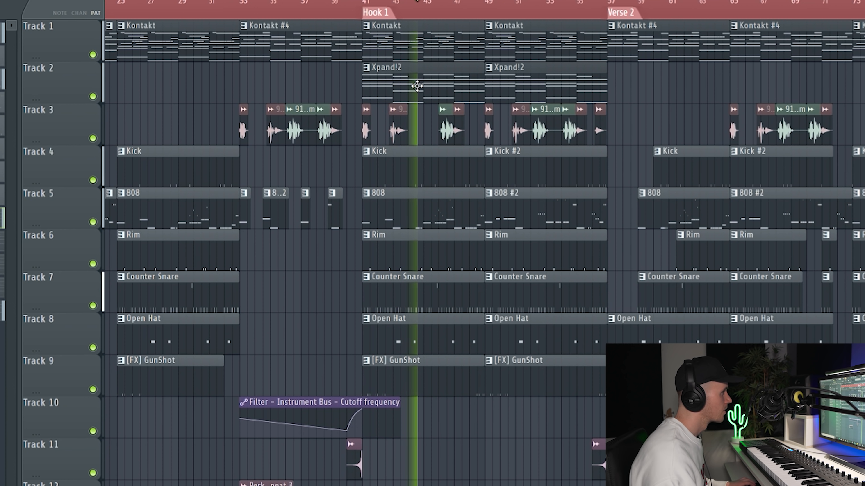
pyautogui.scroll(-3, 414, 85)
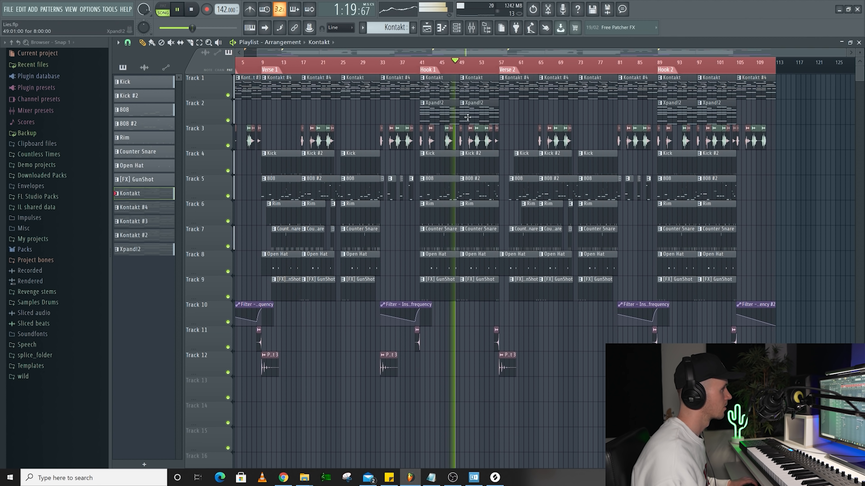
pyautogui.scroll(5, 468, 117)
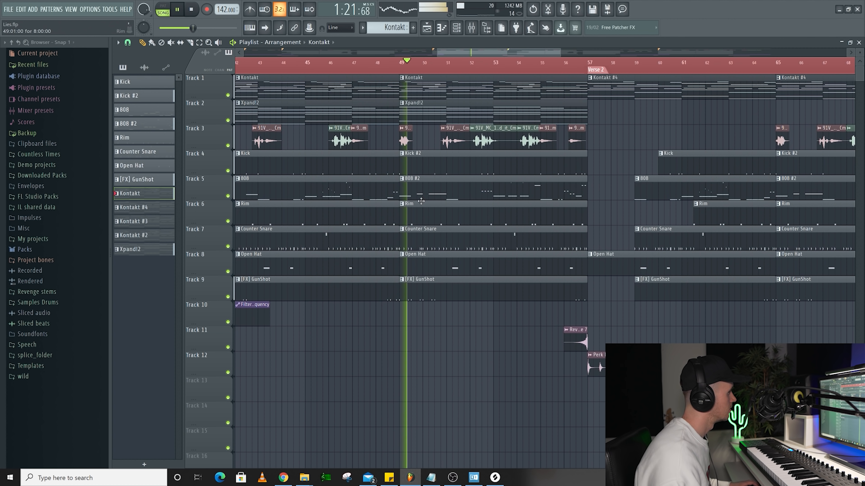
pyautogui.scroll(-2, 421, 201)
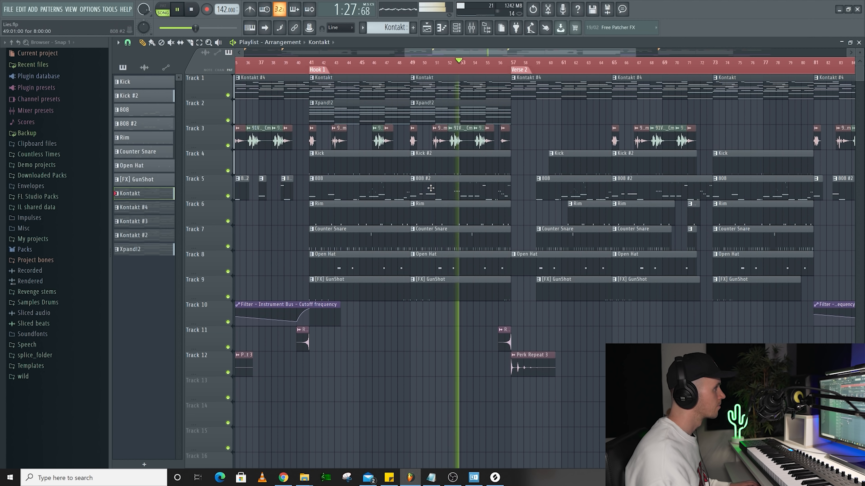
pyautogui.scroll(5, 469, 192)
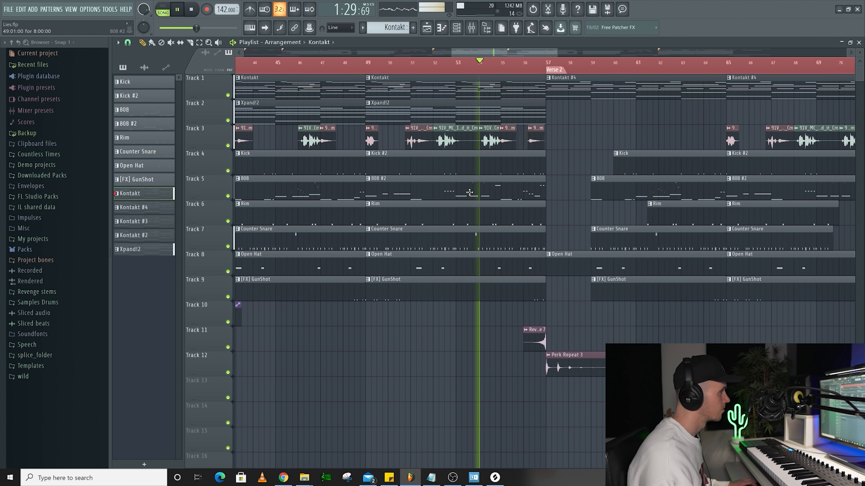
# Slice gaps into Hook 1's second Counter Snare clip from about bar 53.5 to 55 and its Rim clip just before bar 55.
pyautogui.press('space')
pyautogui.scroll(2, 451, 71)
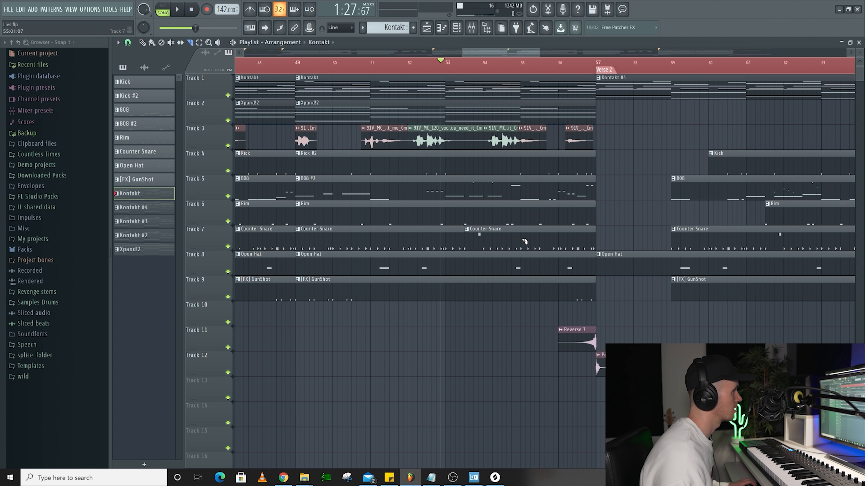
pyautogui.press('space')
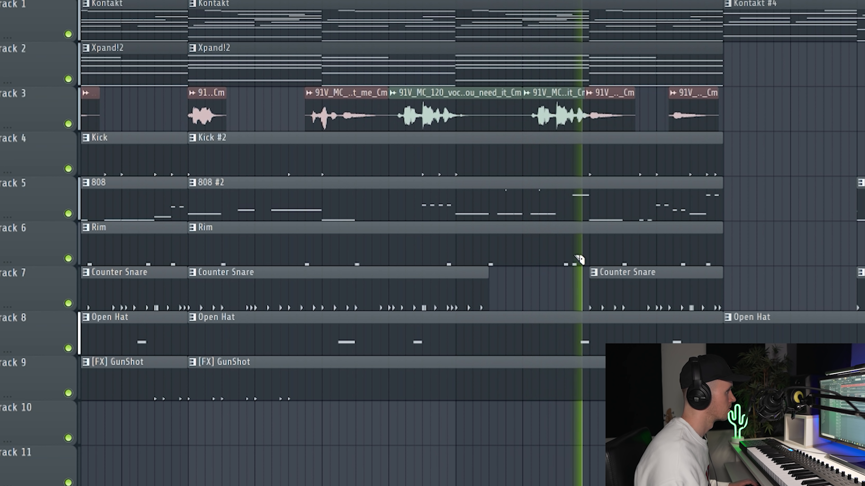
pyautogui.scroll(-8, 590, 245)
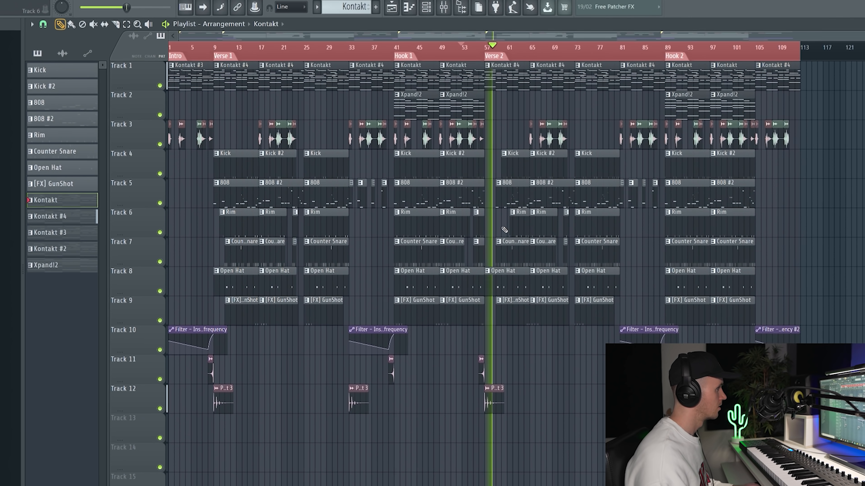
pyautogui.scroll(3, 497, 230)
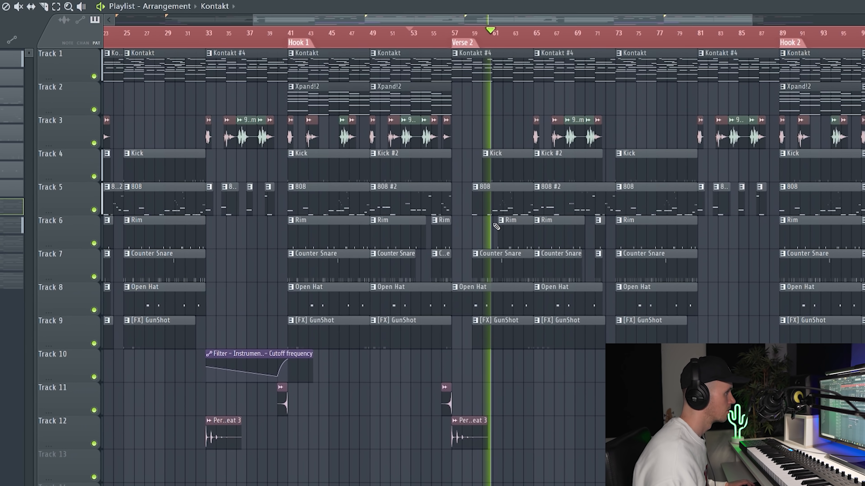
pyautogui.scroll(-3, 496, 227)
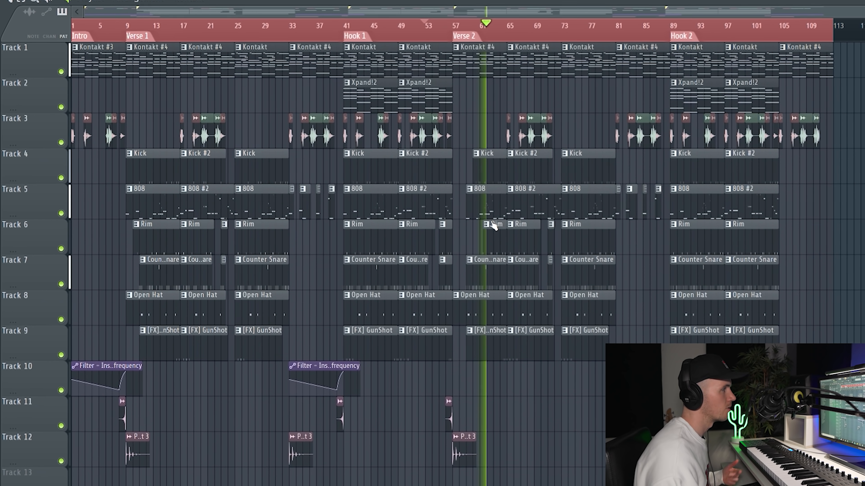